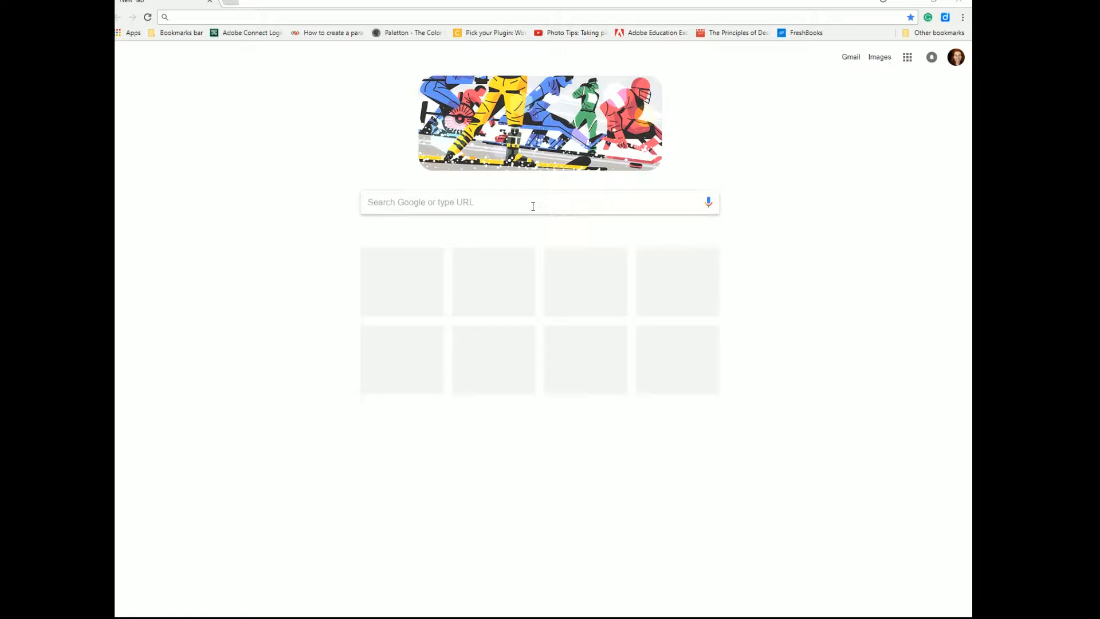
Load the wordpress.com homepage from the address bar, correcting the misspelled 'wprdpress'.
{"action": "left_click", "coordinate": [281, 20]}
{"action": "type", "text": "w"}
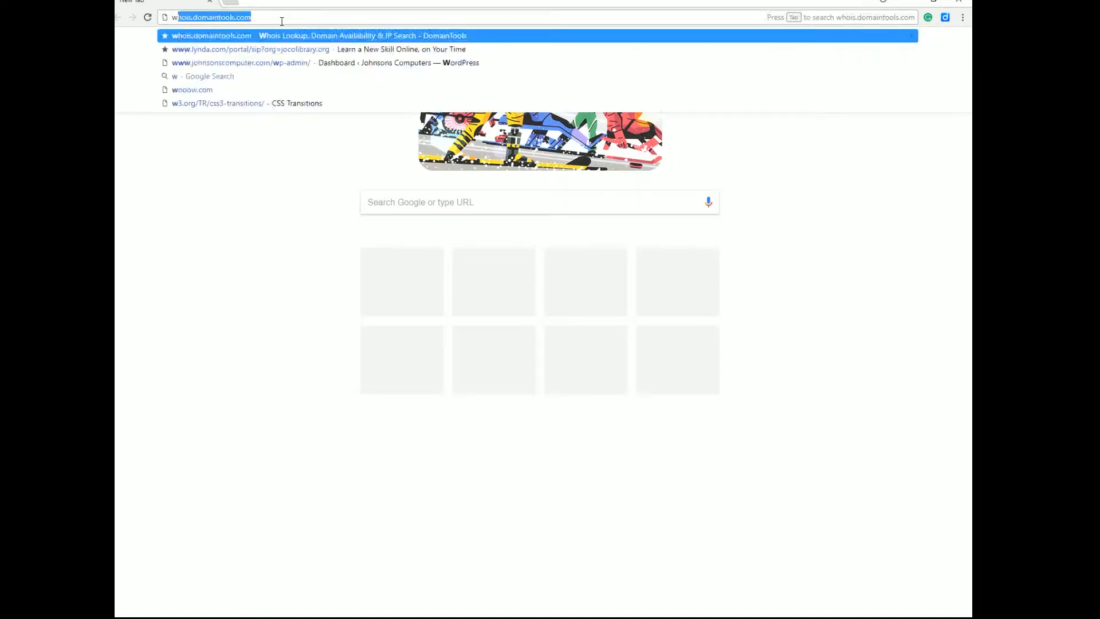
{"action": "type", "text": "prdpress"}
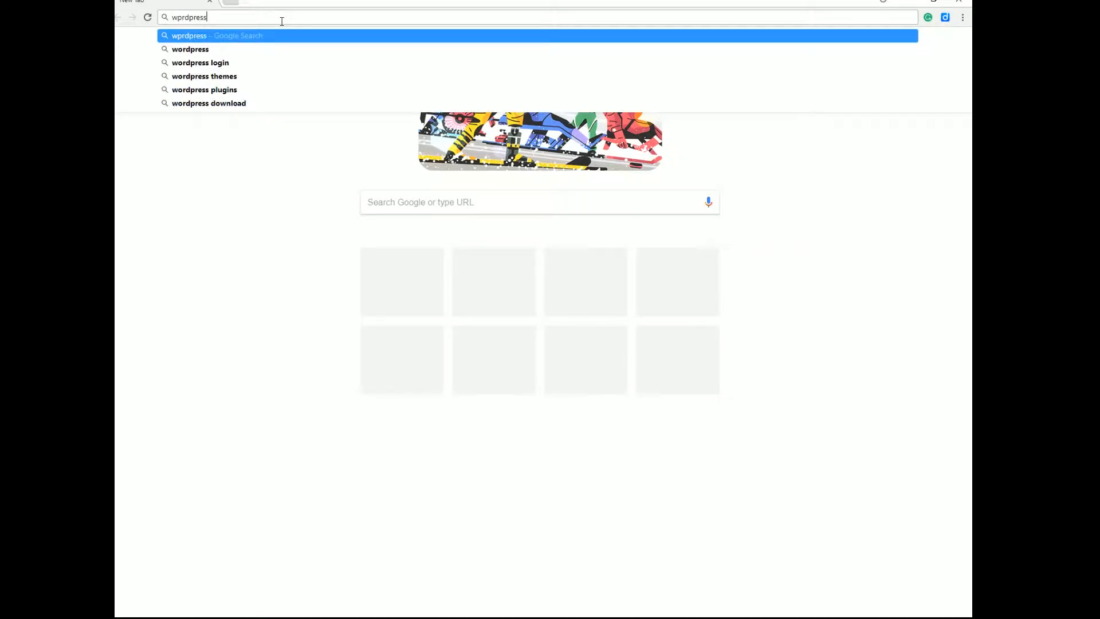
{"action": "key", "text": "BackSpace"}
{"action": "key", "text": "BackSpace"}
{"action": "key", "text": "BackSpace"}
{"action": "key", "text": "BackSpace"}
{"action": "key", "text": "BackSpace"}
{"action": "key", "text": "BackSpace"}
{"action": "key", "text": "BackSpace"}
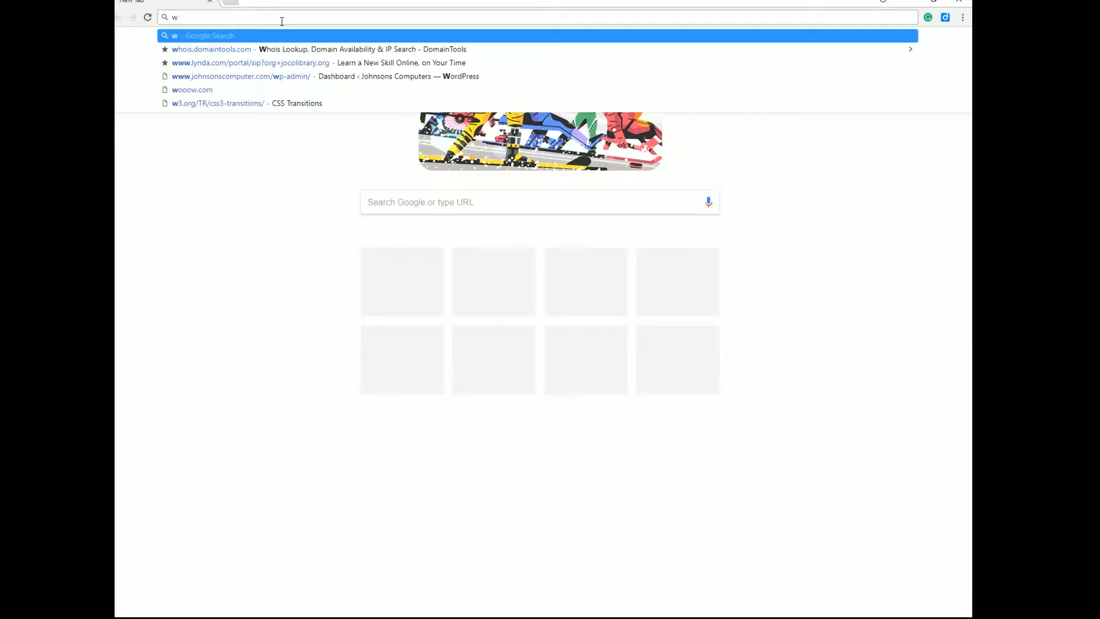
{"action": "type", "text": "ordpress.com"}
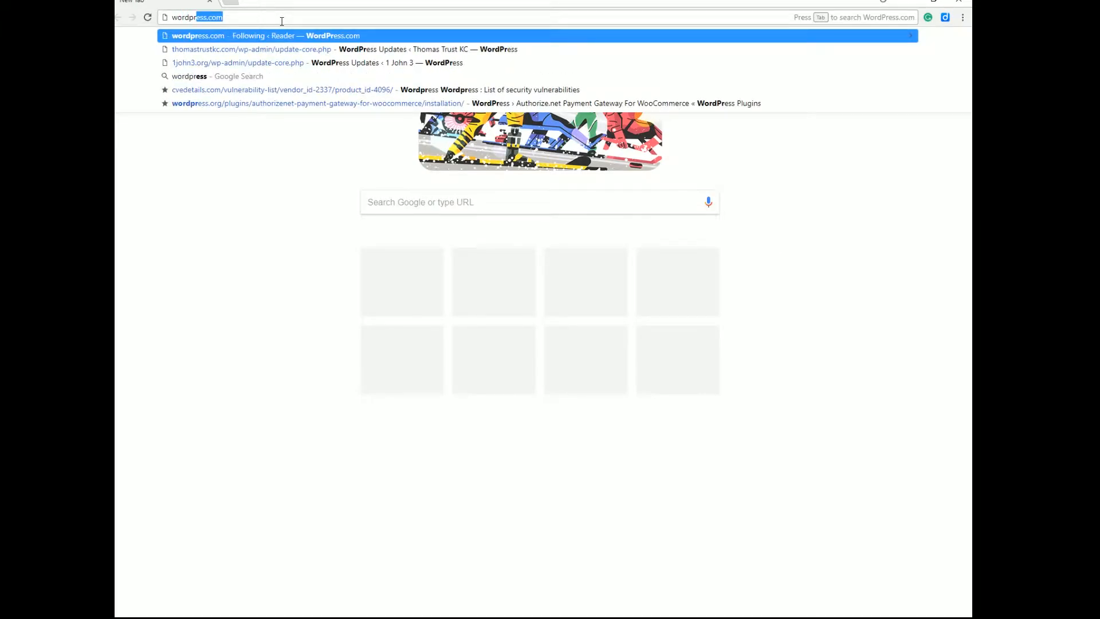
{"action": "key", "text": "Return"}
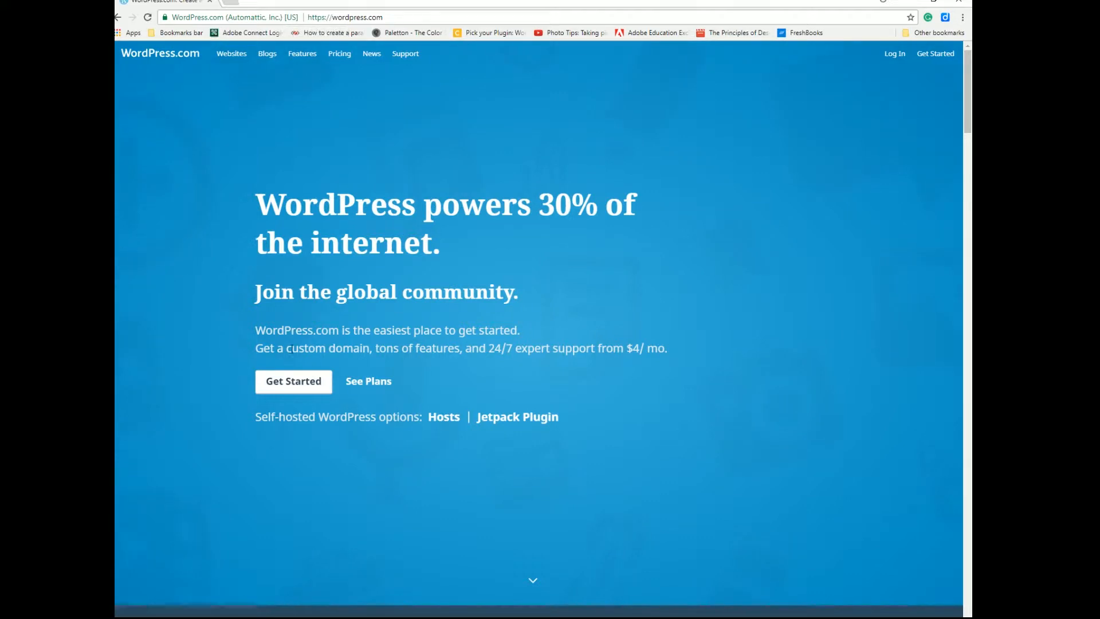
Start a new site with the education goal, topic 'wp' and name 'wpeducation', and submit it.
{"action": "left_click", "coordinate": [315, 385]}
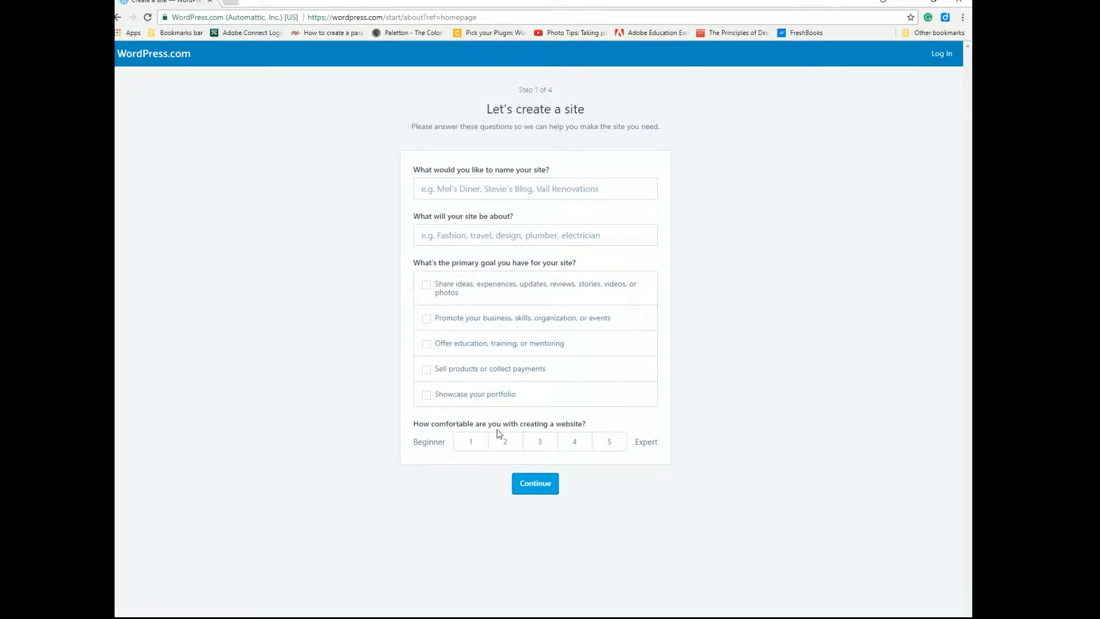
{"action": "left_click", "coordinate": [427, 345]}
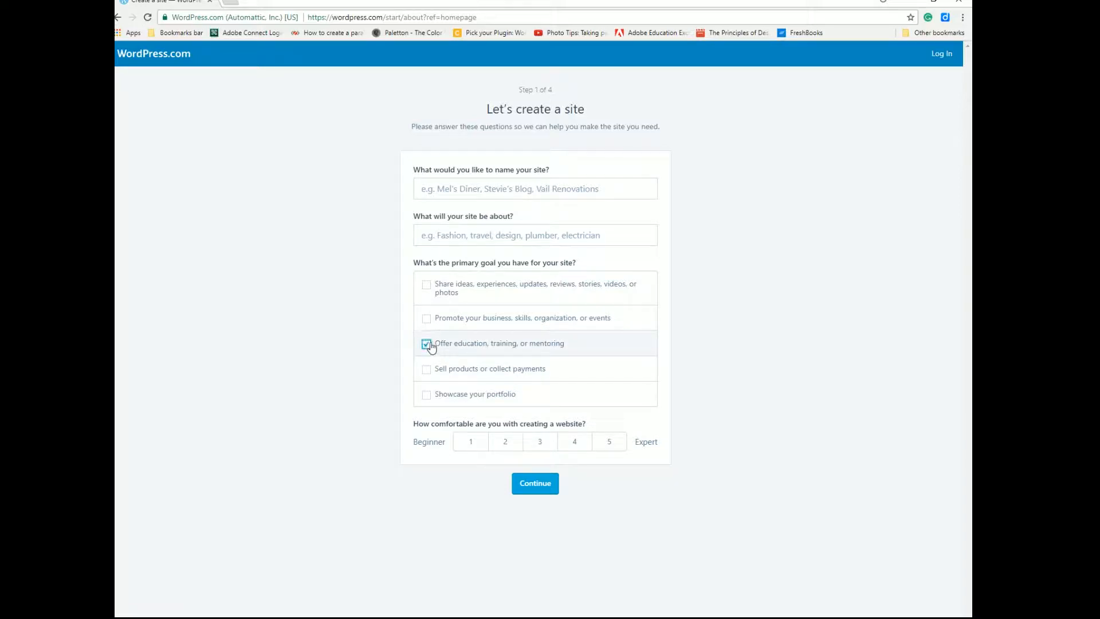
{"action": "left_click", "coordinate": [499, 234]}
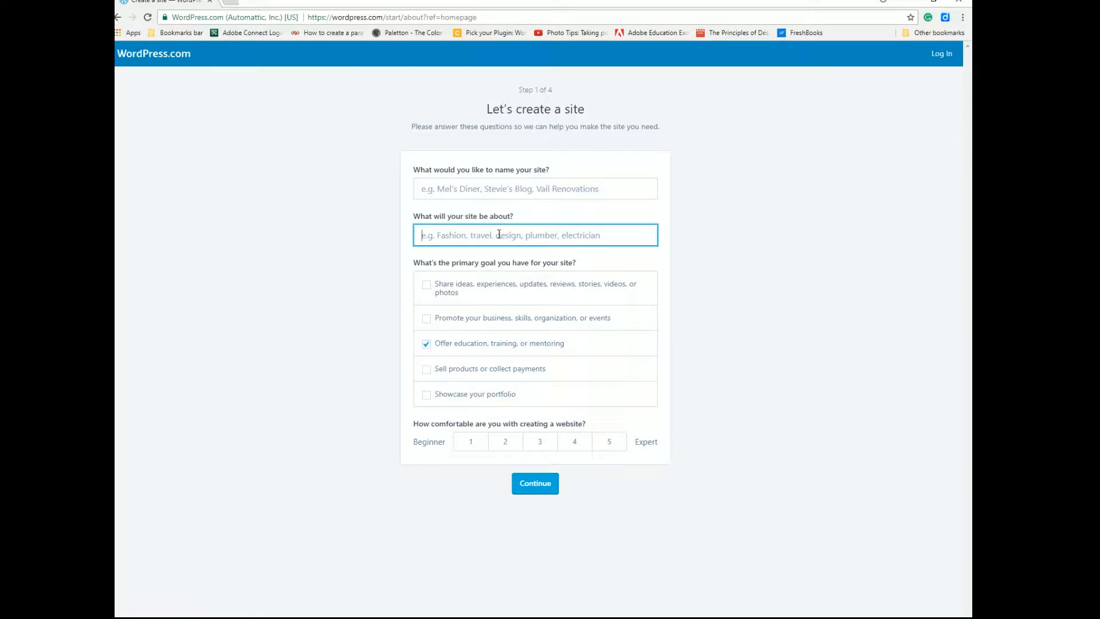
{"action": "type", "text": "wp"}
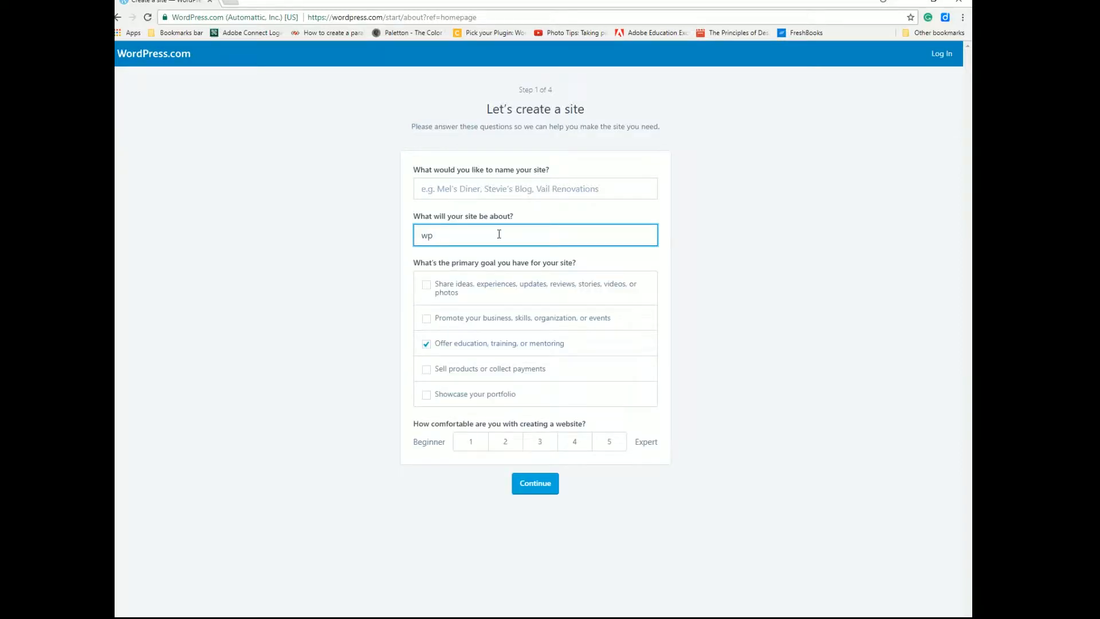
{"action": "left_click", "coordinate": [467, 197]}
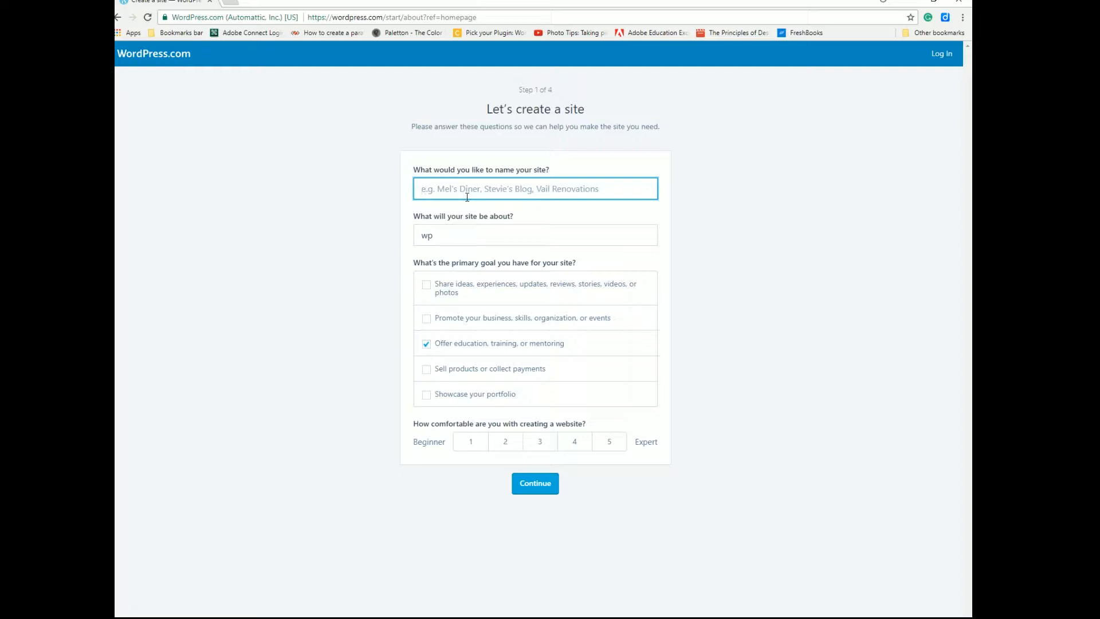
{"action": "type", "text": "wped"}
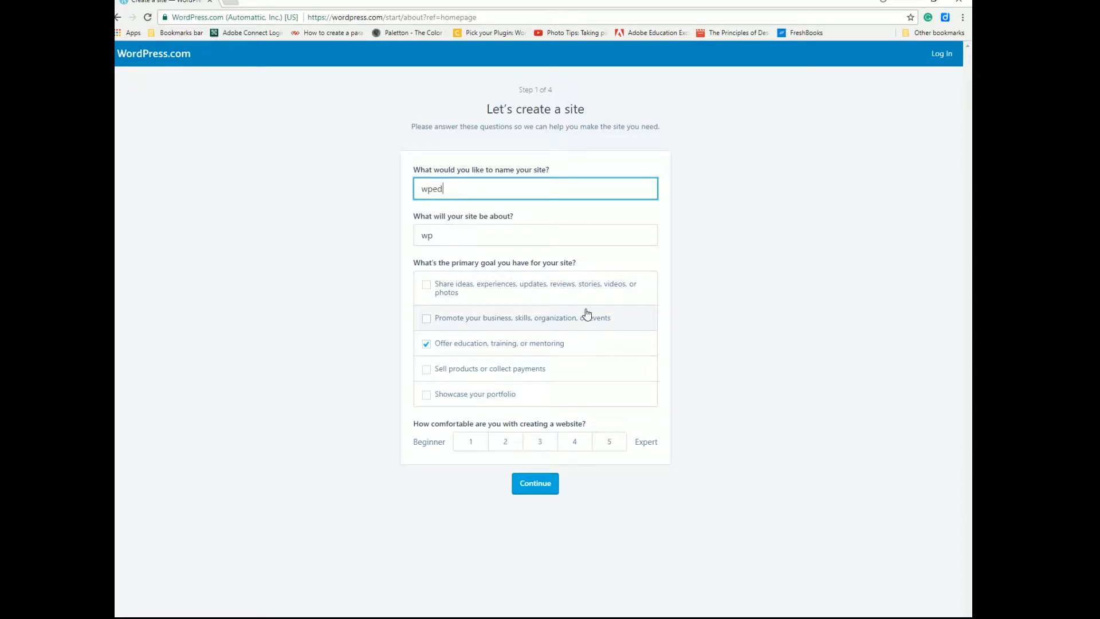
{"action": "type", "text": "ucation"}
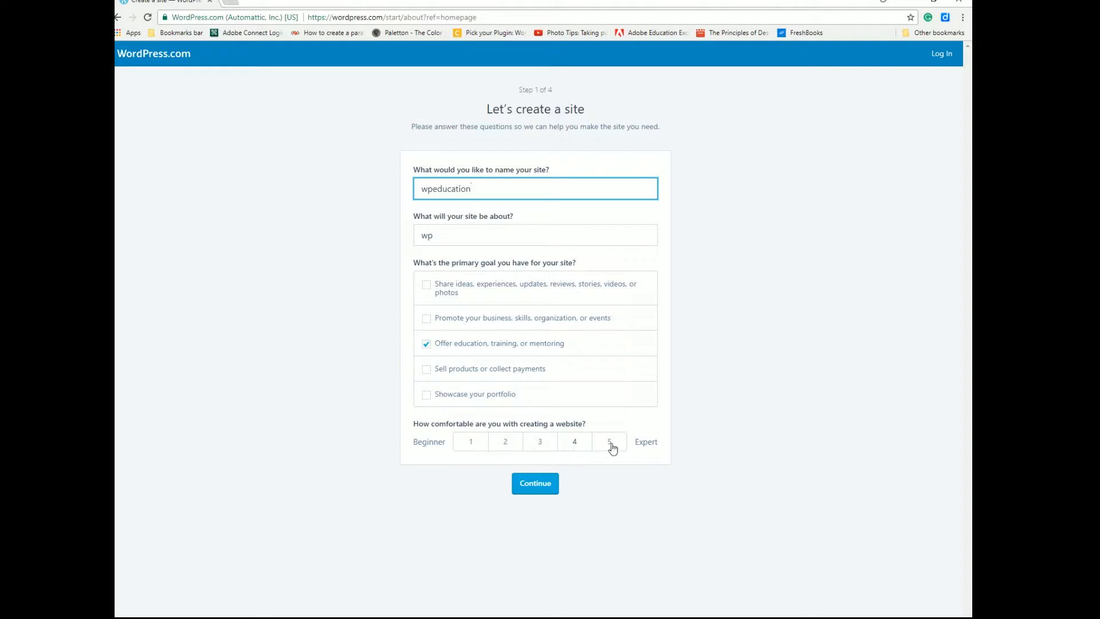
{"action": "left_click", "coordinate": [547, 486]}
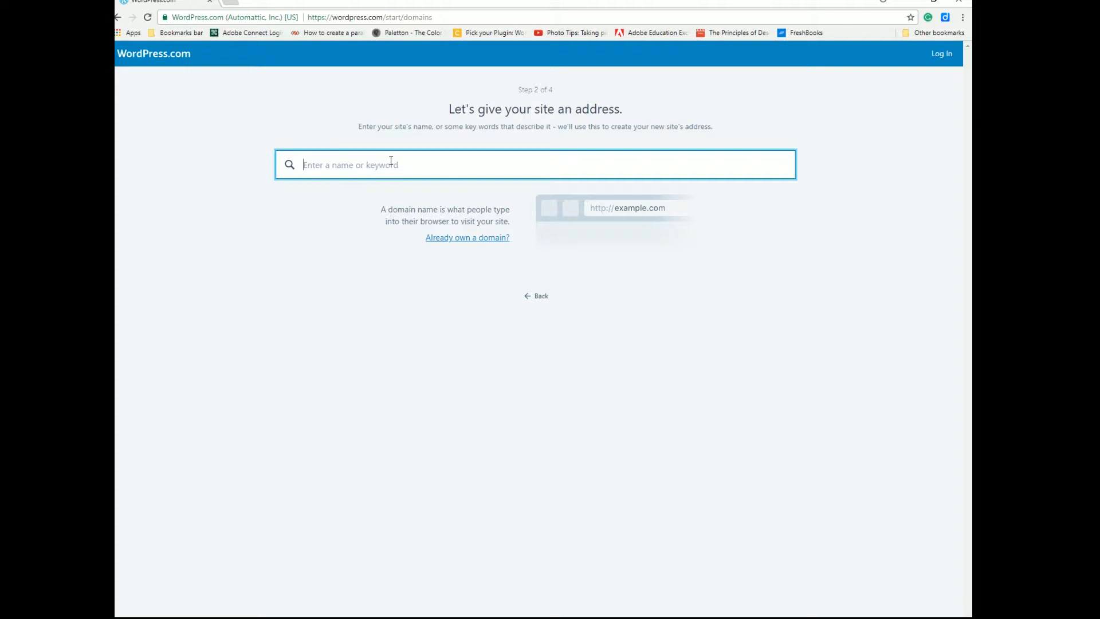
Search 'wpeducatiwp', select the free wpeducationwp.wordpress.com address, then take the Free plan.
{"action": "type", "text": "w"}
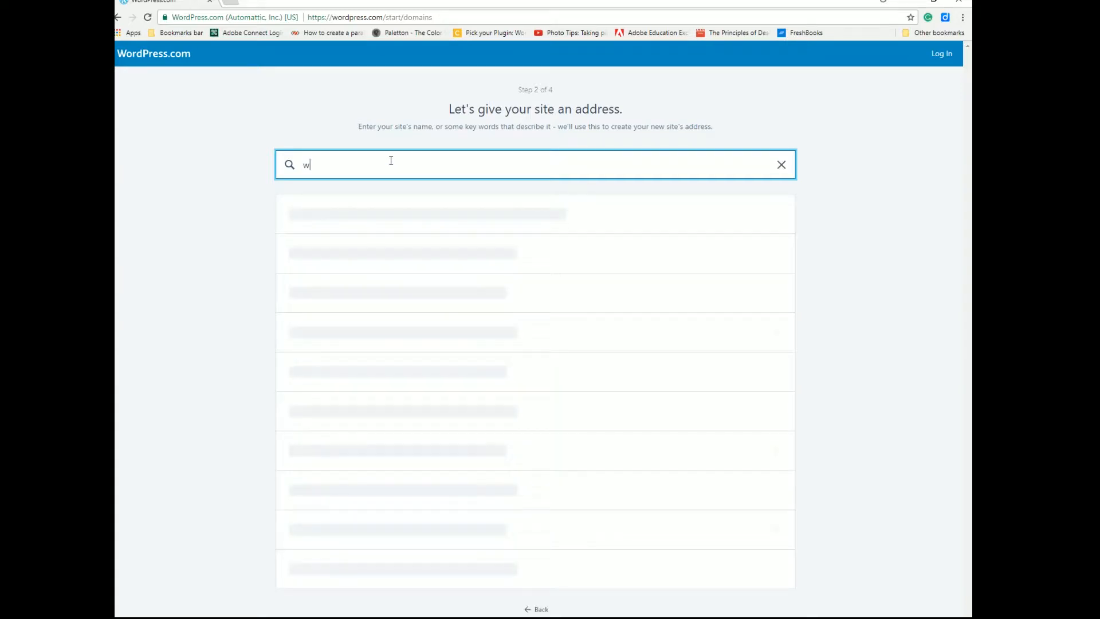
{"action": "type", "text": "peducation"}
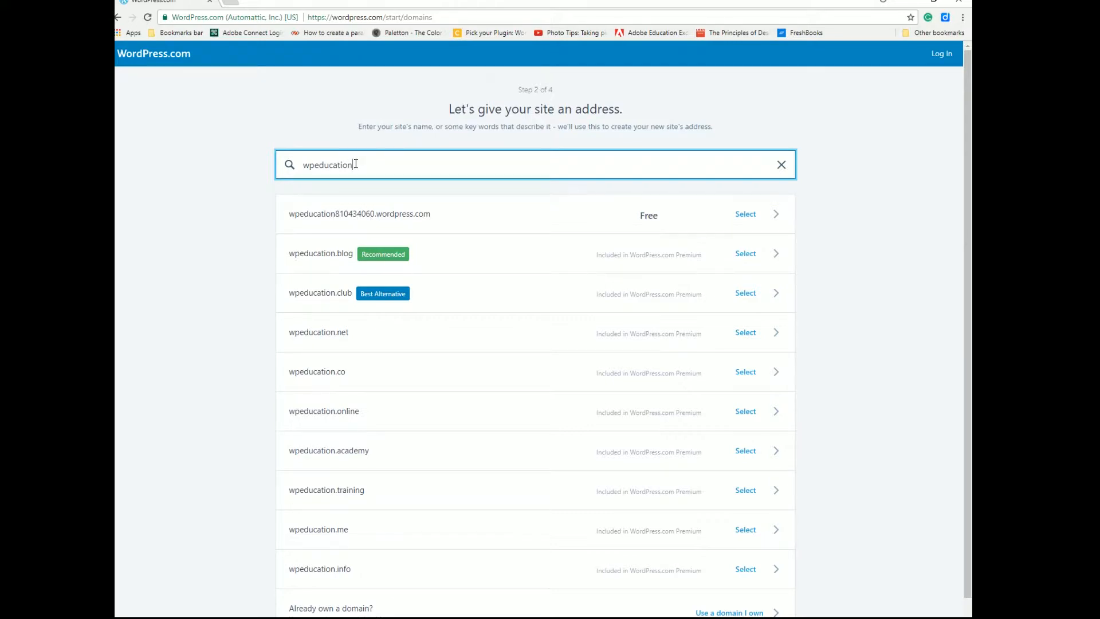
{"action": "type", "text": "wp"}
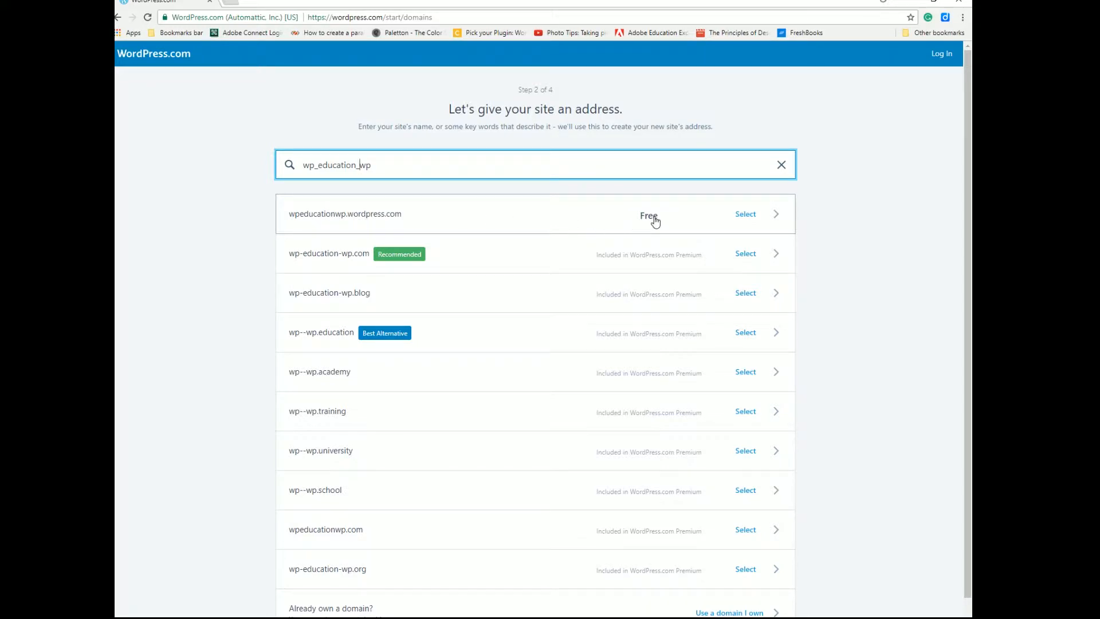
{"action": "left_click", "coordinate": [742, 214]}
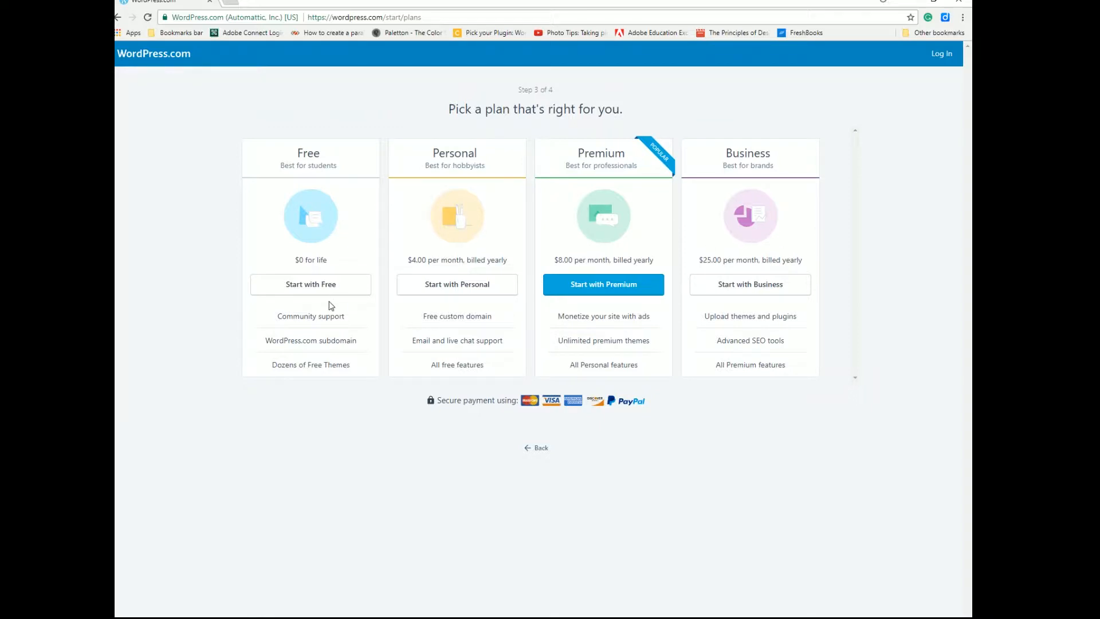
{"action": "left_click", "coordinate": [317, 287]}
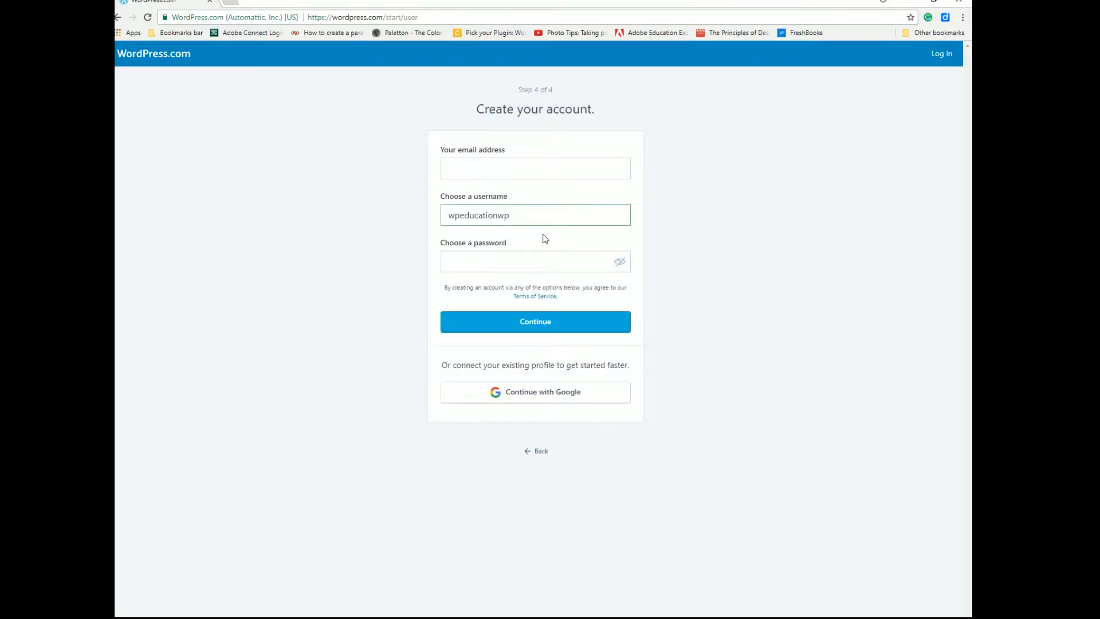
Enter the account e-mail address and a password, with the password shown while typing.
{"action": "left_click", "coordinate": [471, 173]}
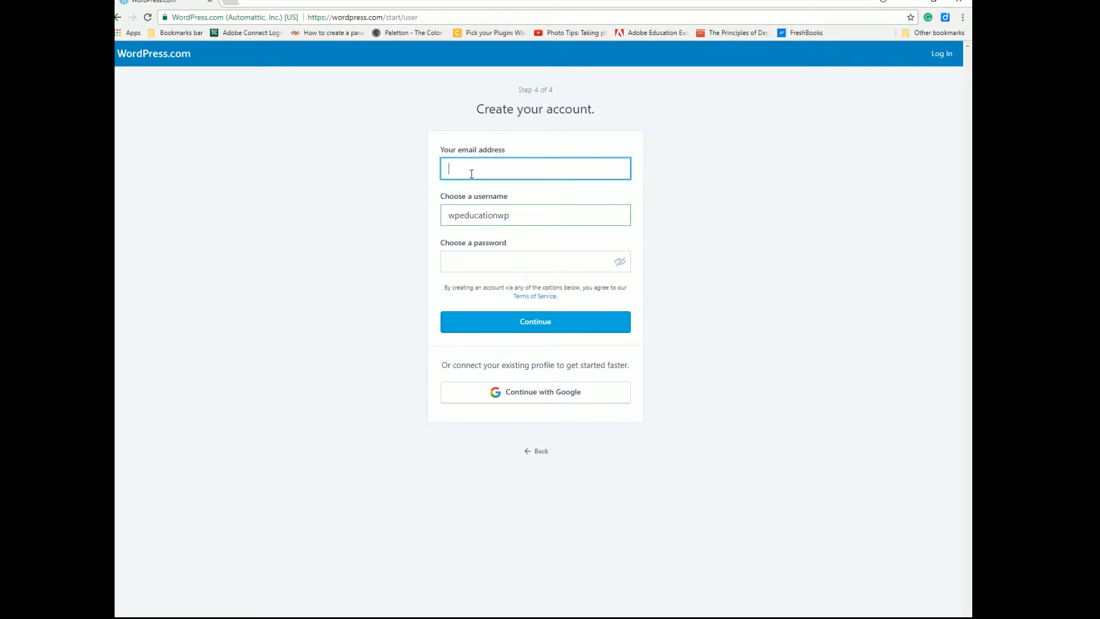
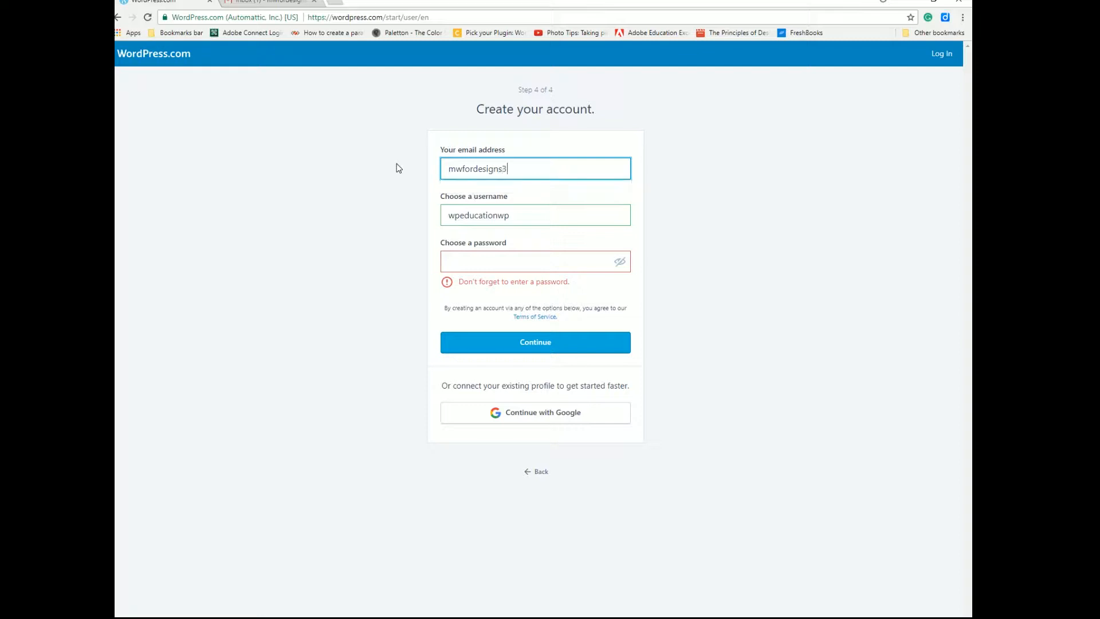
{"action": "left_click", "coordinate": [492, 269]}
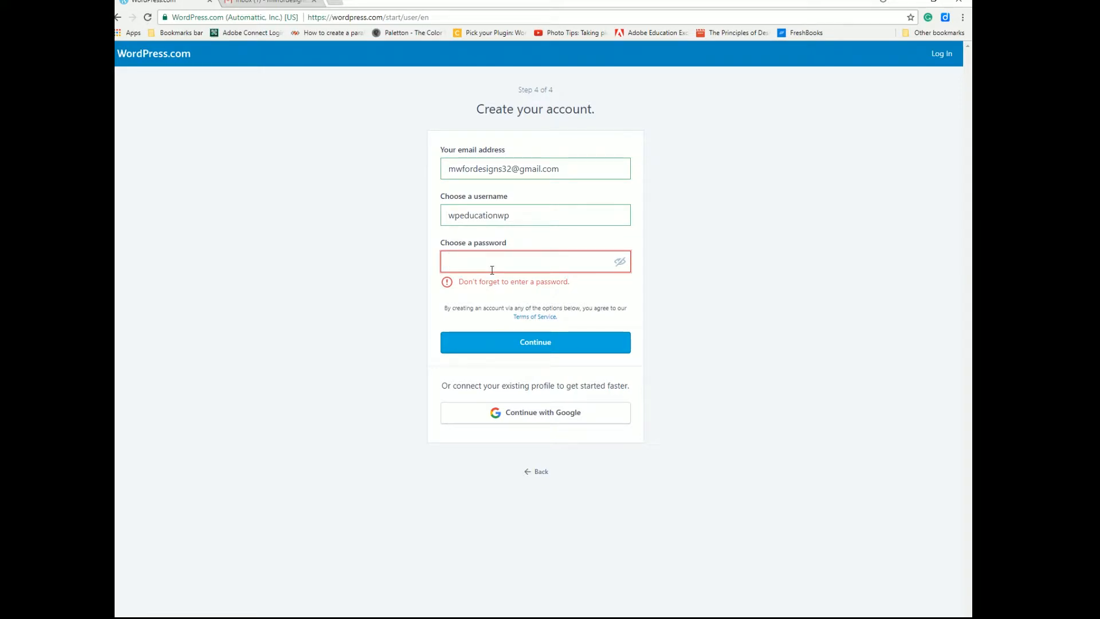
{"action": "left_click", "coordinate": [621, 263]}
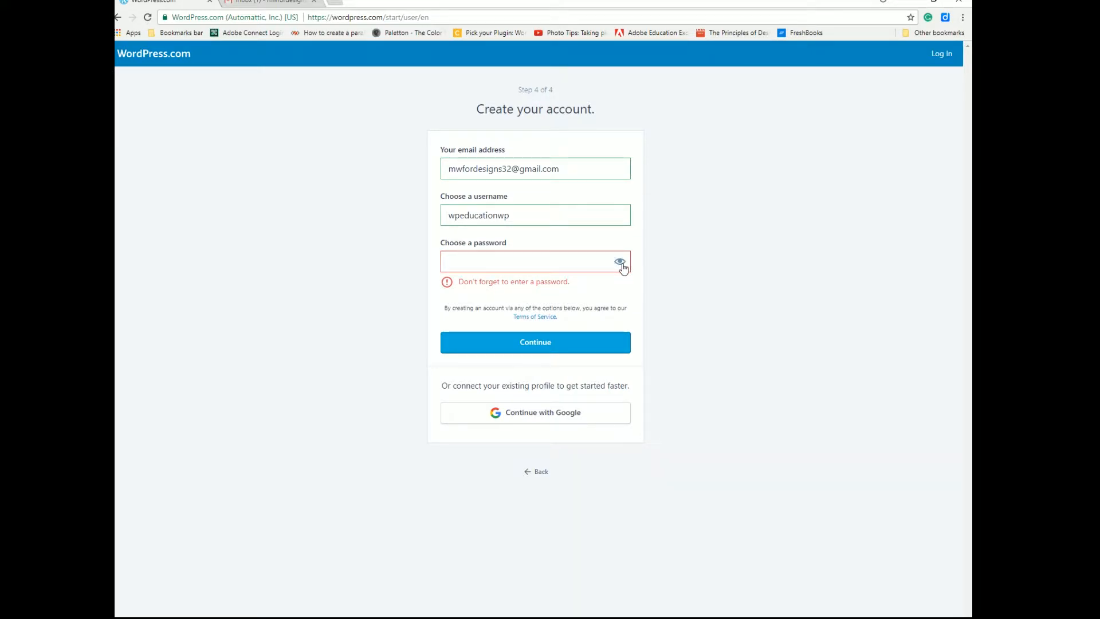
{"action": "left_click", "coordinate": [457, 260]}
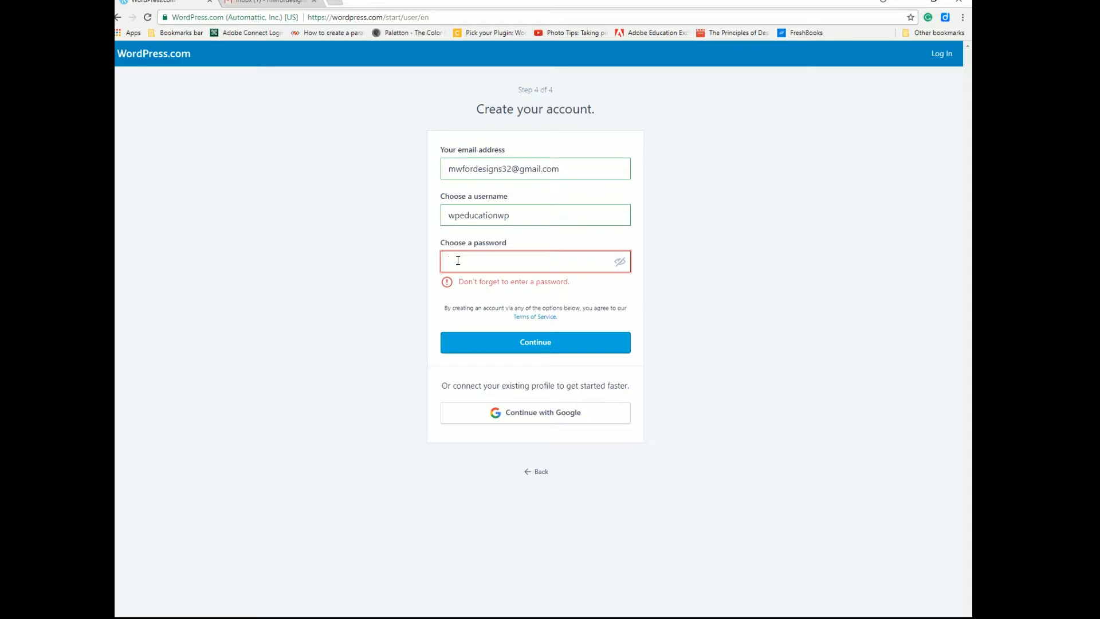
{"action": "type", "text": "••"}
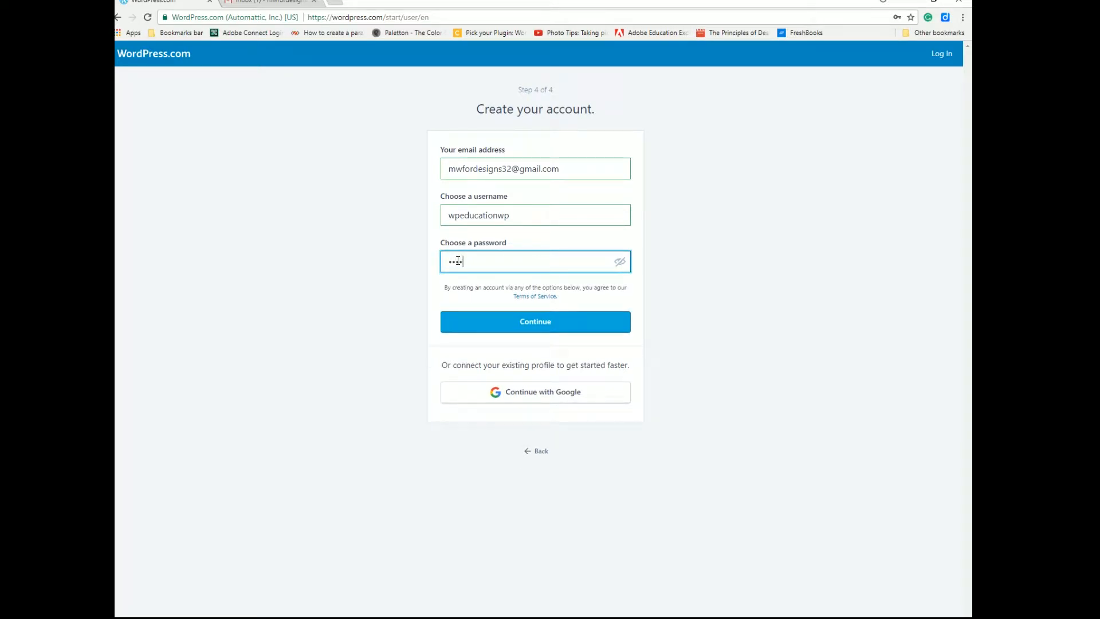
{"action": "type", "text": "•••••••••••"}
Check the username wpeducationwp, e-mail and password entries, then create the account.
{"action": "left_click_drag", "start_coordinate": [448, 215], "coordinate": [525, 216]}
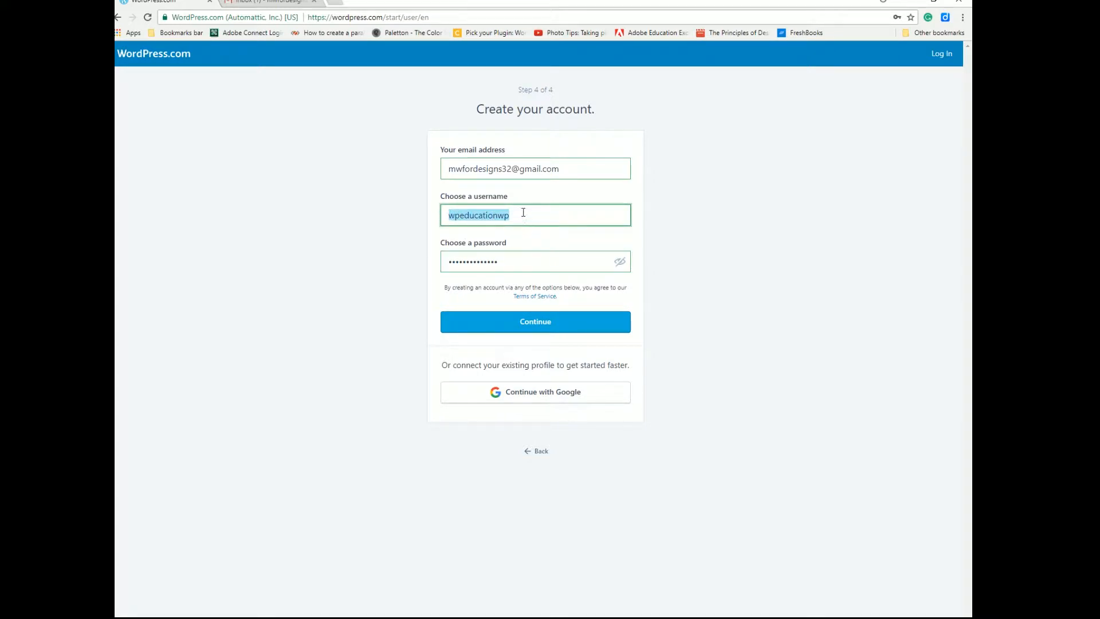
{"action": "left_click_drag", "start_coordinate": [473, 168], "coordinate": [560, 170]}
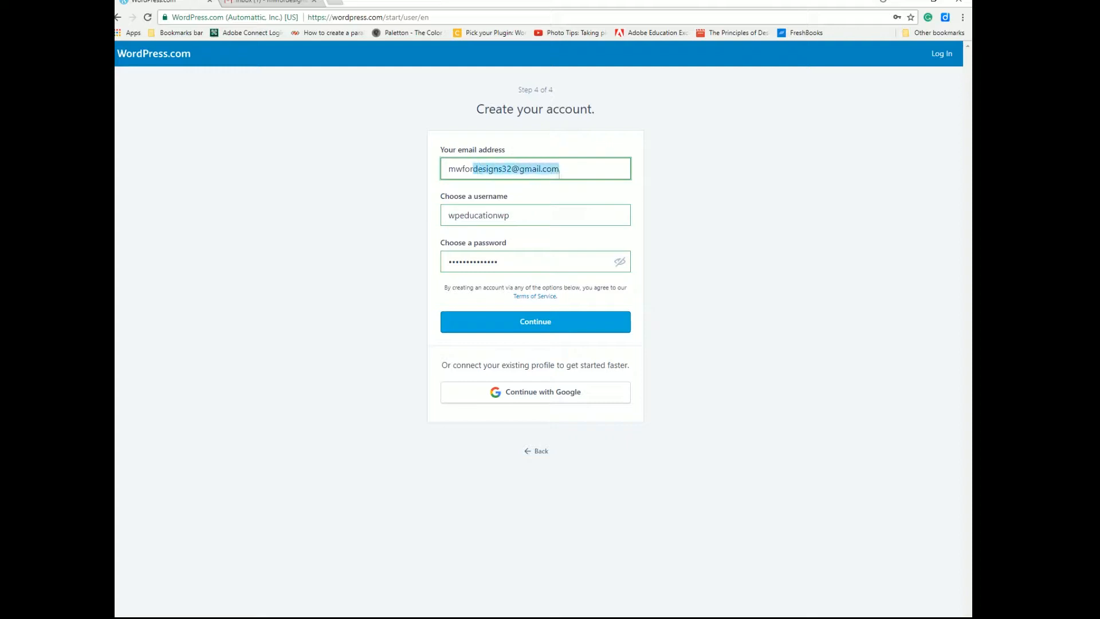
{"action": "left_click_drag", "start_coordinate": [459, 261], "coordinate": [499, 262]}
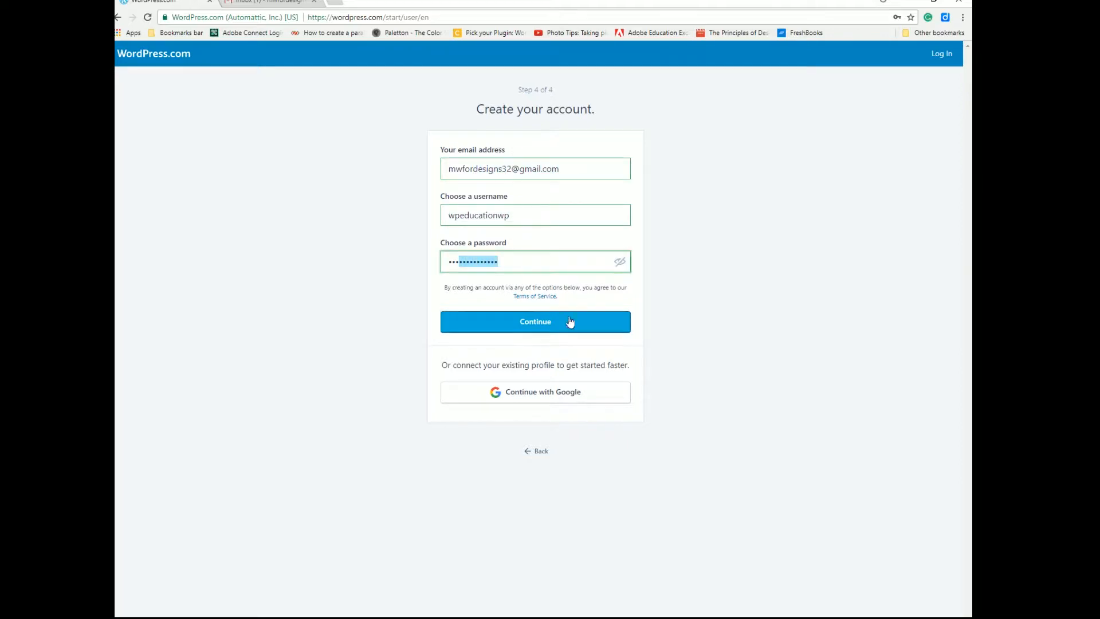
{"action": "left_click", "coordinate": [537, 329]}
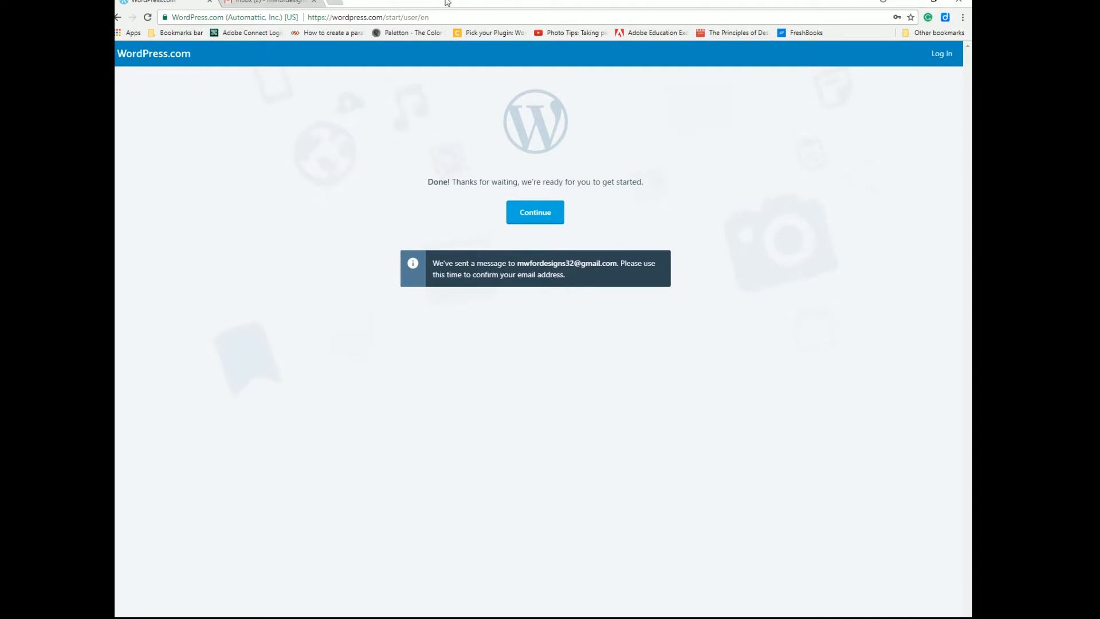
Confirm the account via the 'Activate wpeducationwp' email in the Gmail tab.
{"action": "left_click", "coordinate": [288, 2]}
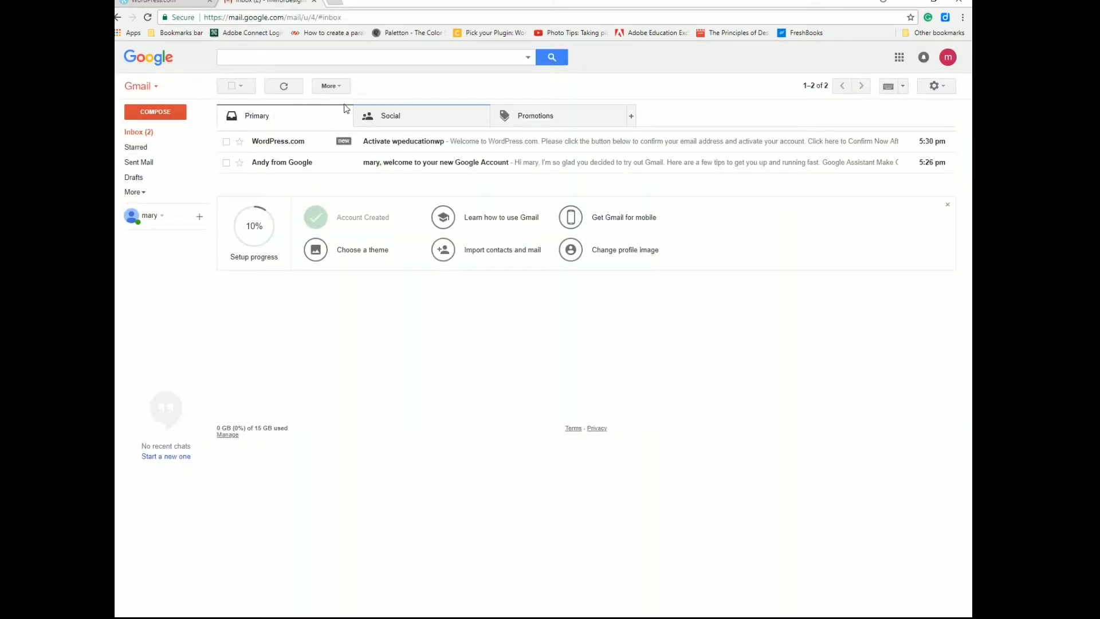
{"action": "left_click", "coordinate": [489, 144]}
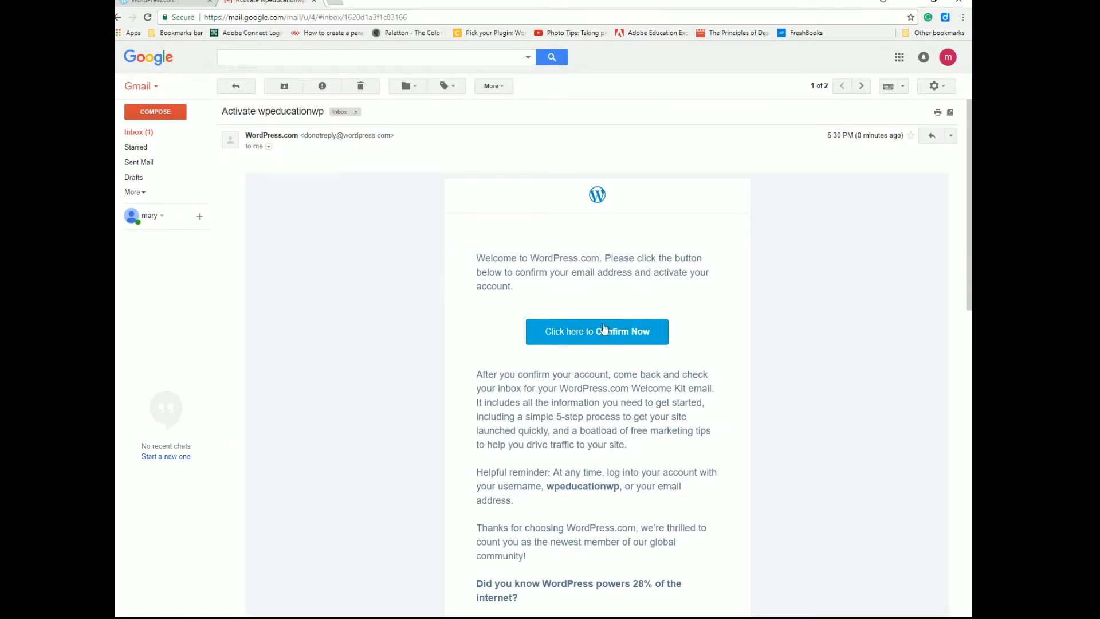
{"action": "left_click", "coordinate": [615, 339]}
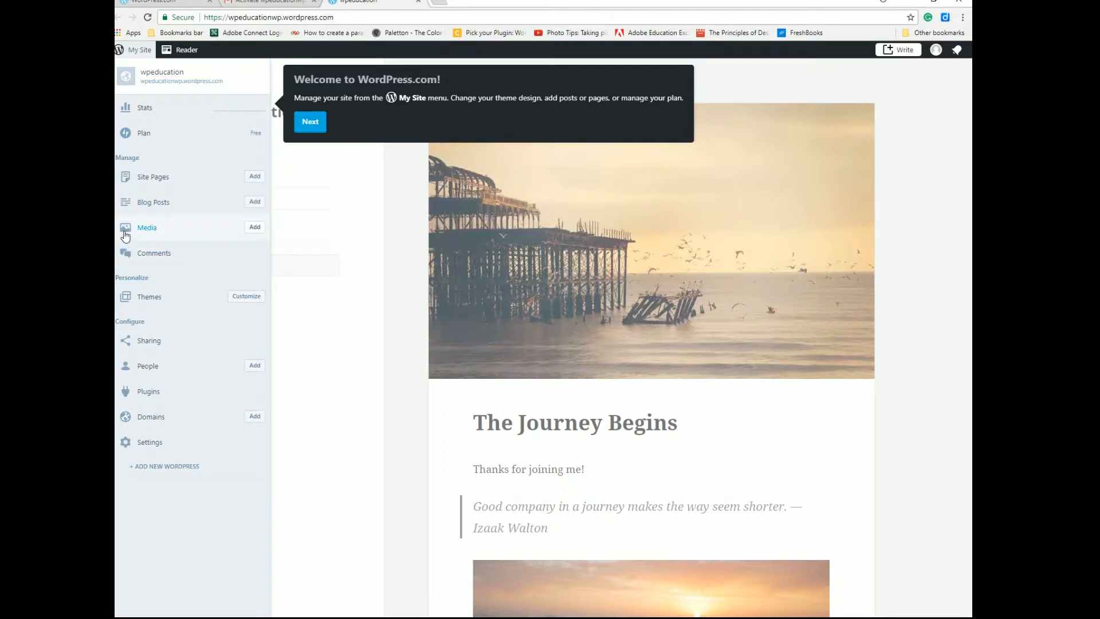
Browse the site's Themes, Pages and Blog Posts, ending in the Media library.
{"action": "left_click", "coordinate": [125, 301]}
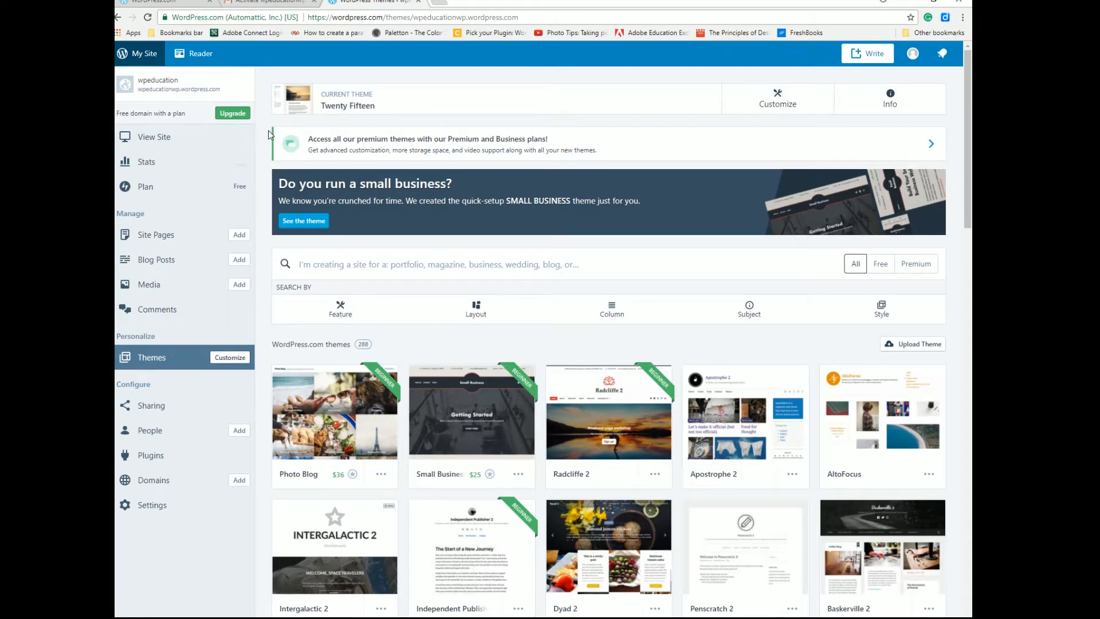
{"action": "left_click", "coordinate": [129, 238]}
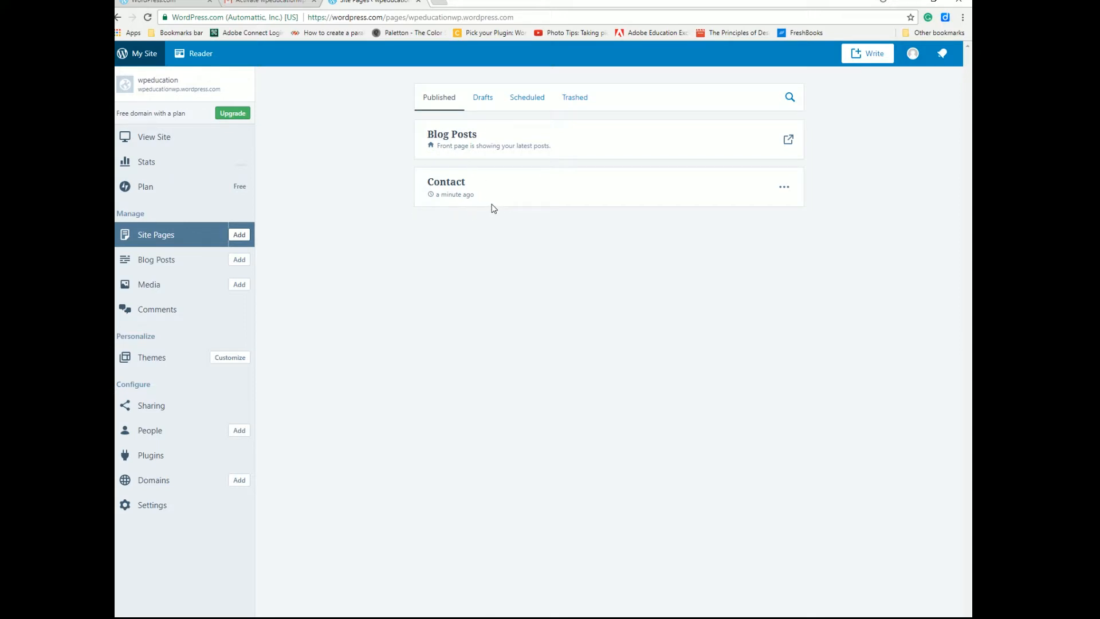
{"action": "left_click", "coordinate": [124, 261]}
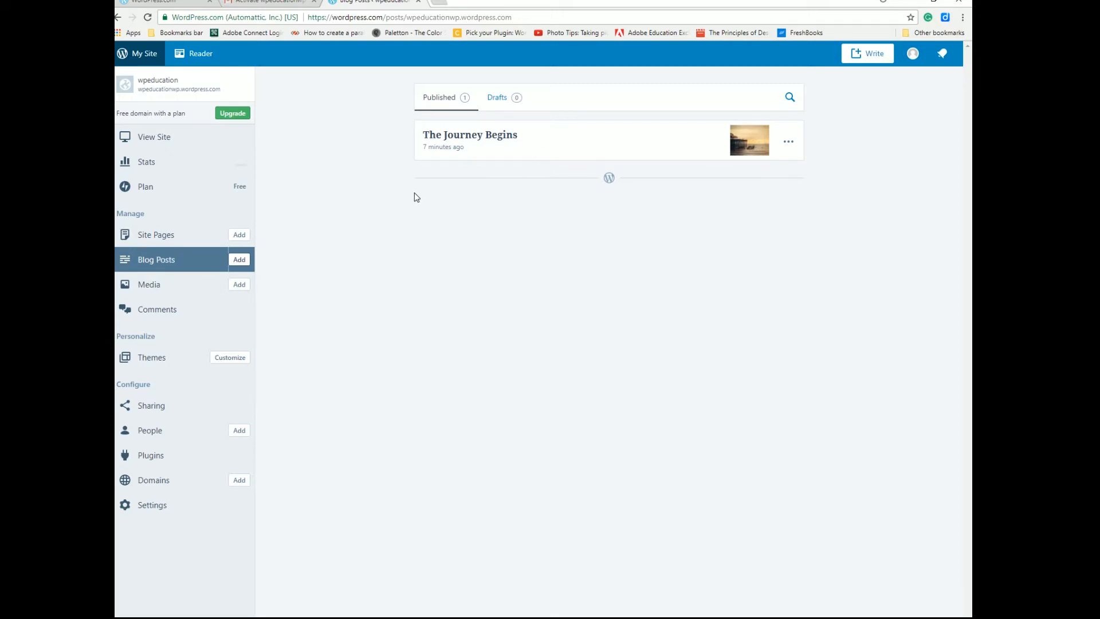
{"action": "left_click", "coordinate": [125, 287]}
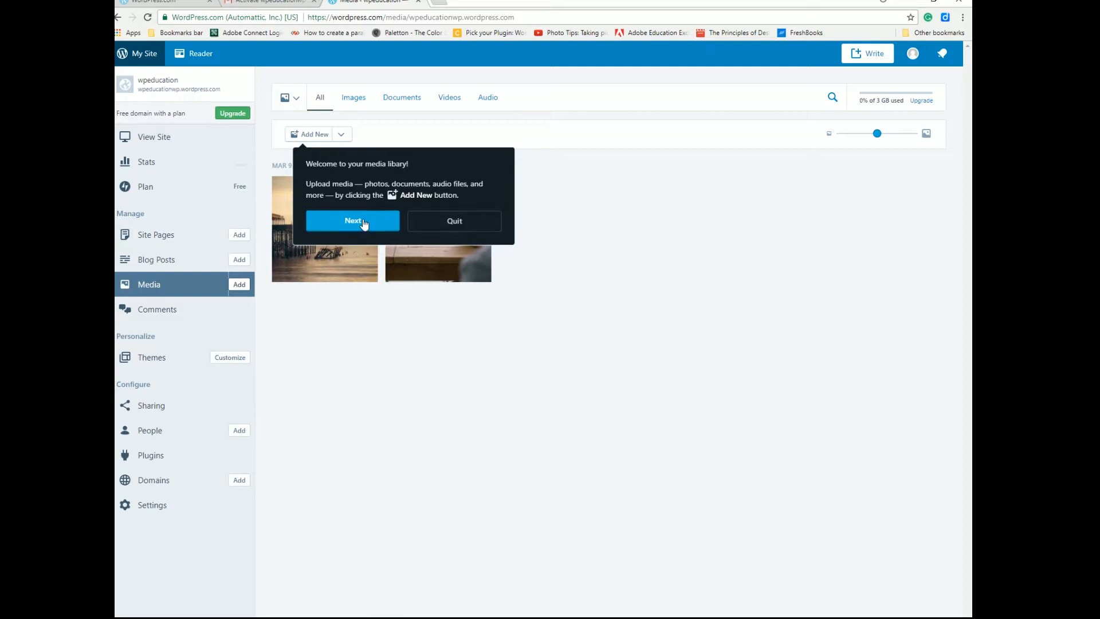
Glance at Comments, then go to Settings > General for the wpeducation site.
{"action": "left_click", "coordinate": [163, 310]}
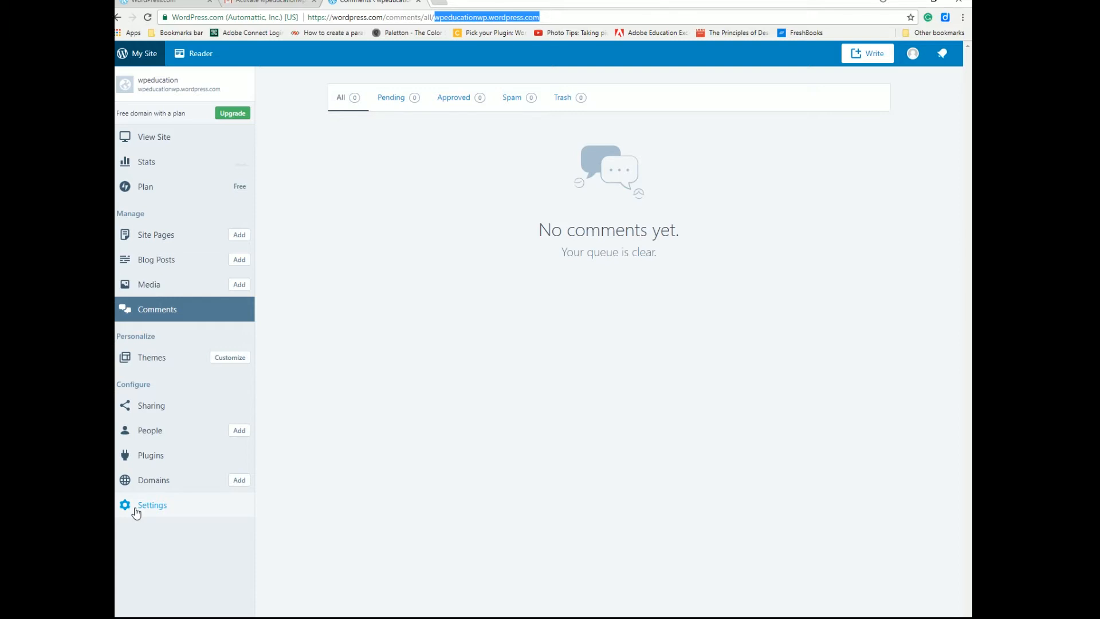
{"action": "left_click", "coordinate": [135, 510]}
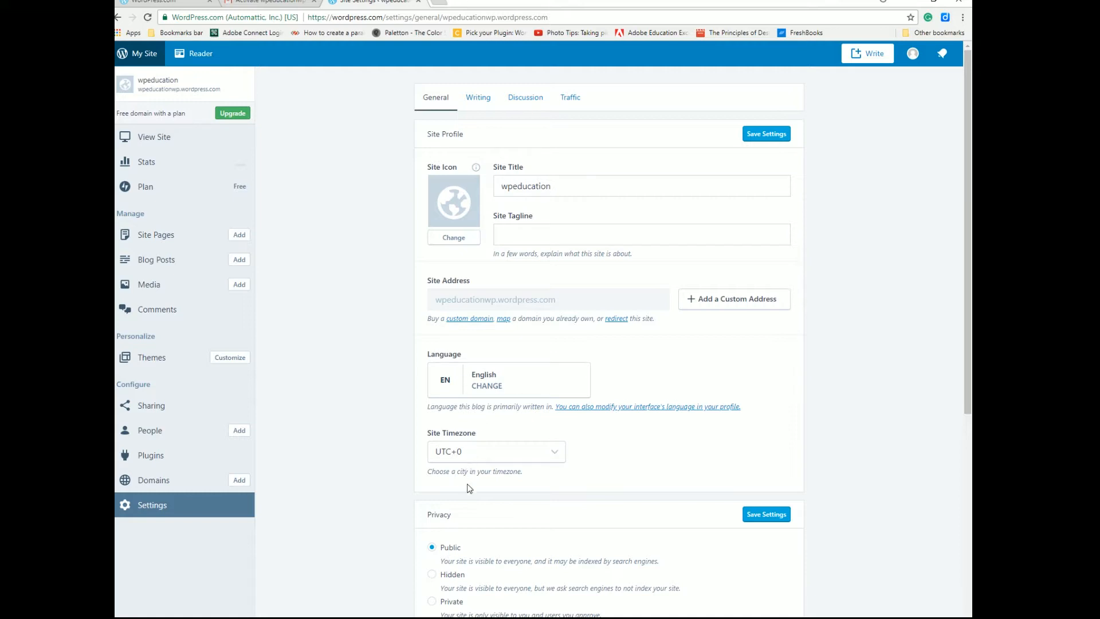
Change the site title to 'wp education' and add the tagline 'learning WordPress.com'.
{"action": "left_click_drag", "start_coordinate": [560, 188], "coordinate": [514, 185]}
{"action": "left_click", "coordinate": [515, 186]}
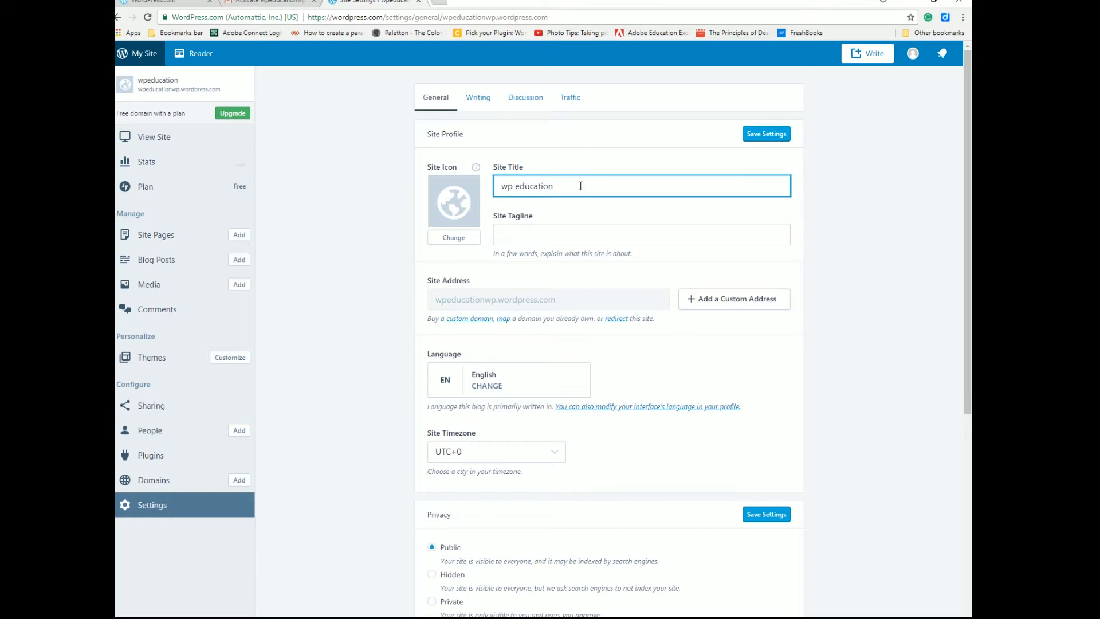
{"action": "left_click", "coordinate": [513, 231]}
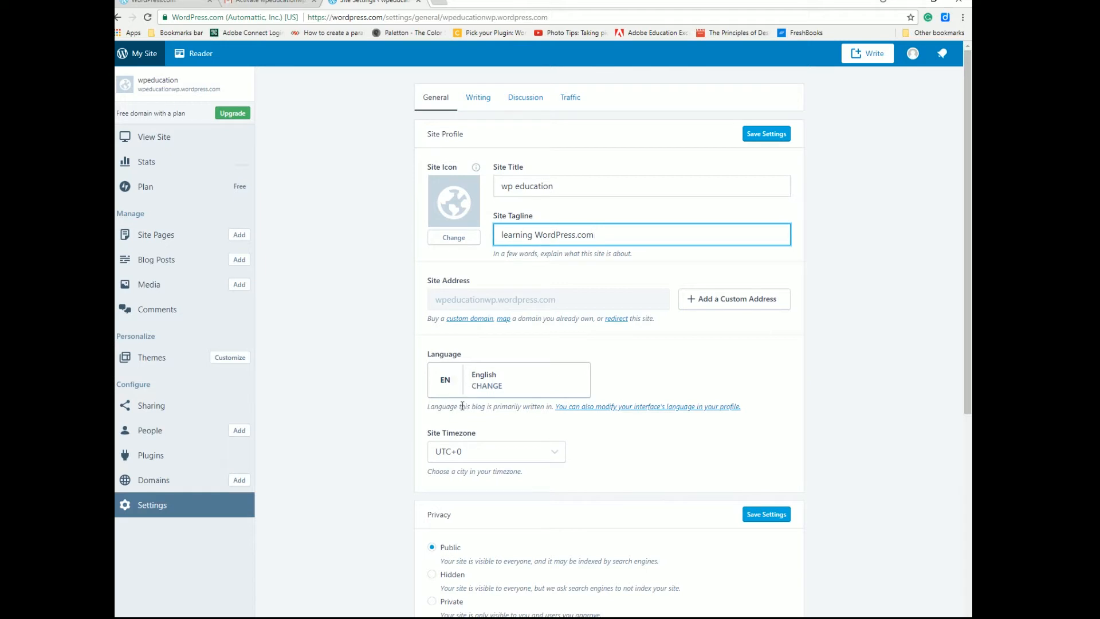
Set the site timezone to Chicago instead of UTC-6.
{"action": "left_click", "coordinate": [555, 454]}
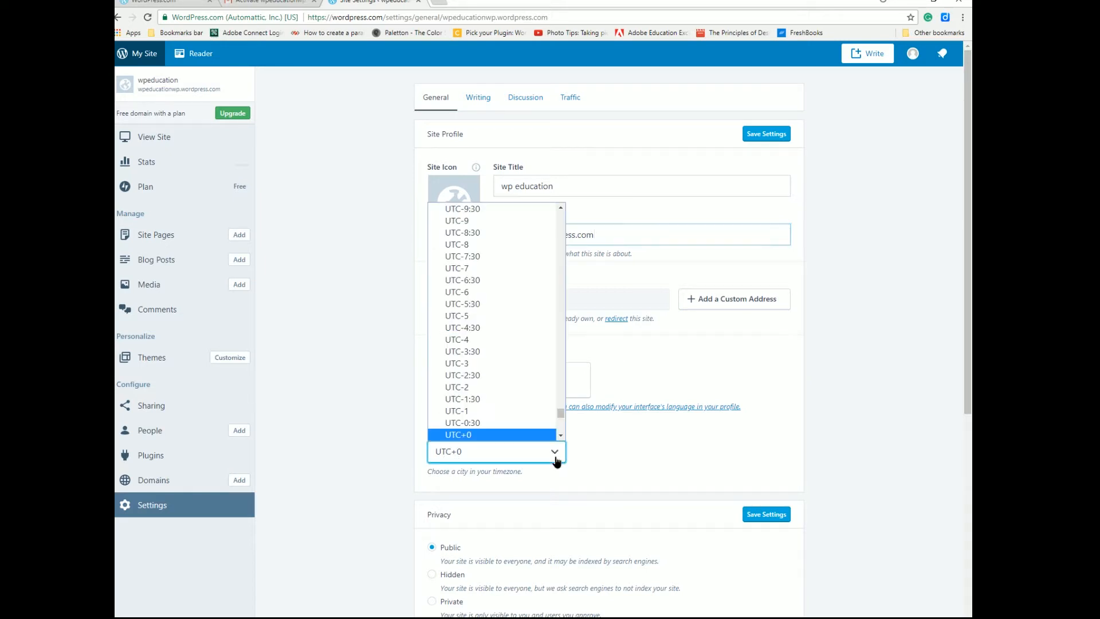
{"action": "left_click", "coordinate": [517, 292]}
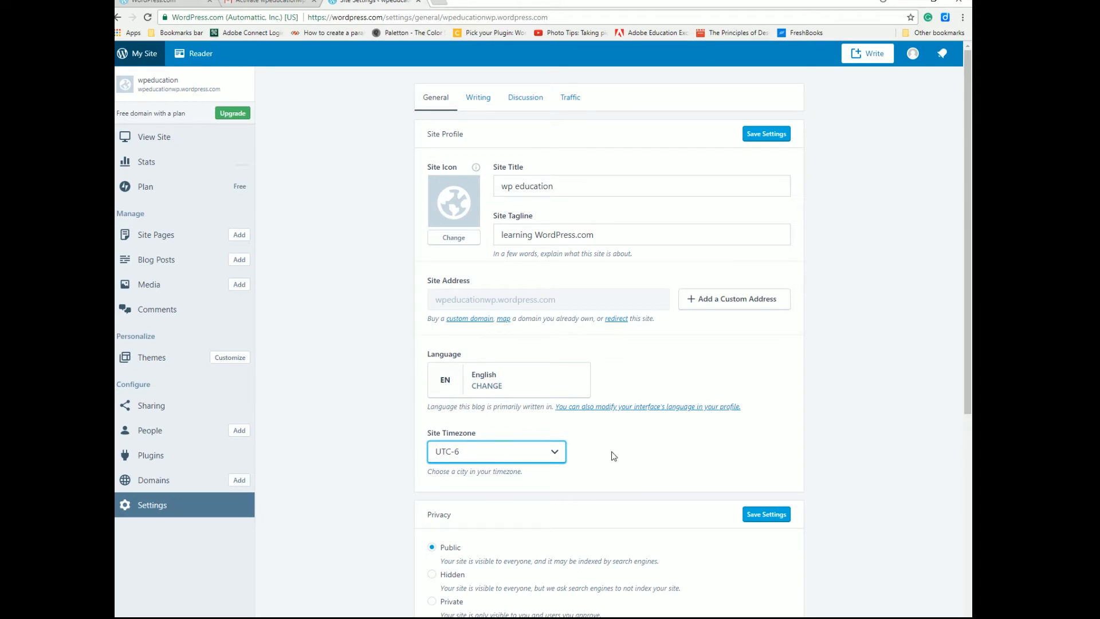
{"action": "left_click", "coordinate": [558, 458]}
{"action": "scroll", "coordinate": [511, 375], "scroll_direction": "up", "scroll_amount": 15}
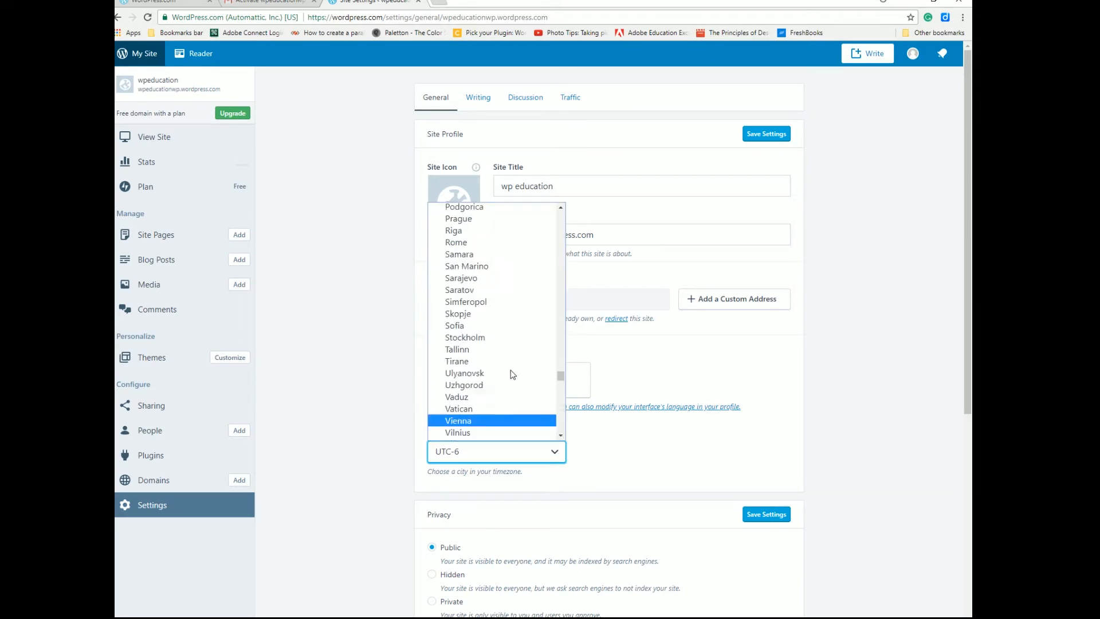
{"action": "scroll", "coordinate": [512, 366], "scroll_direction": "up", "scroll_amount": 20}
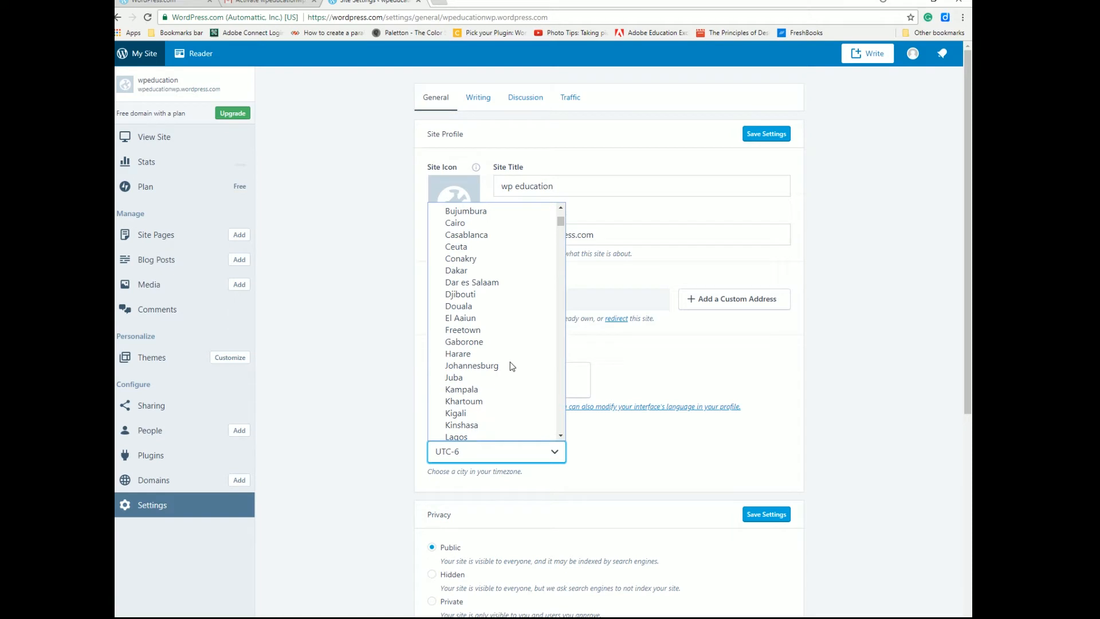
{"action": "scroll", "coordinate": [512, 366], "scroll_direction": "down", "scroll_amount": 18}
{"action": "scroll", "coordinate": [511, 366], "scroll_direction": "down", "scroll_amount": 9}
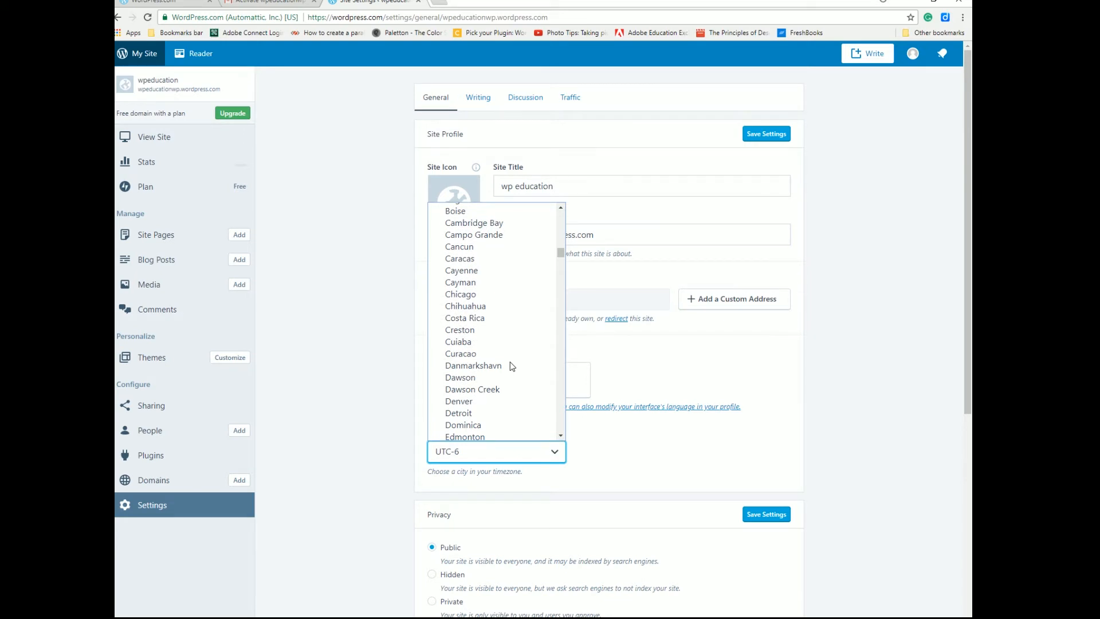
{"action": "left_click", "coordinate": [470, 294]}
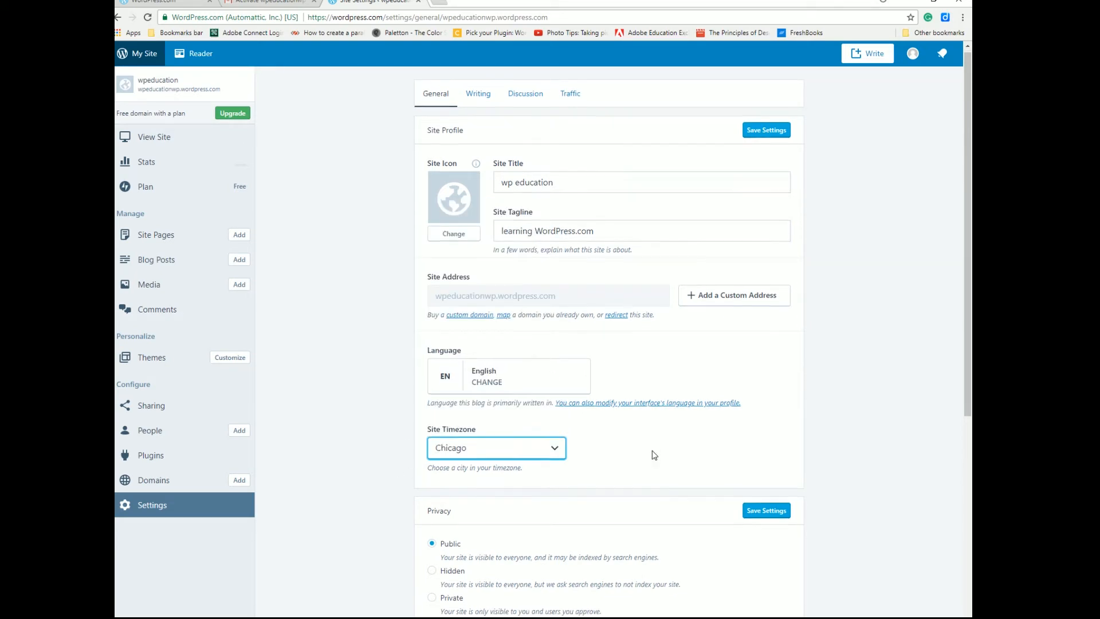
{"action": "scroll", "coordinate": [653, 453], "scroll_direction": "down", "scroll_amount": 3}
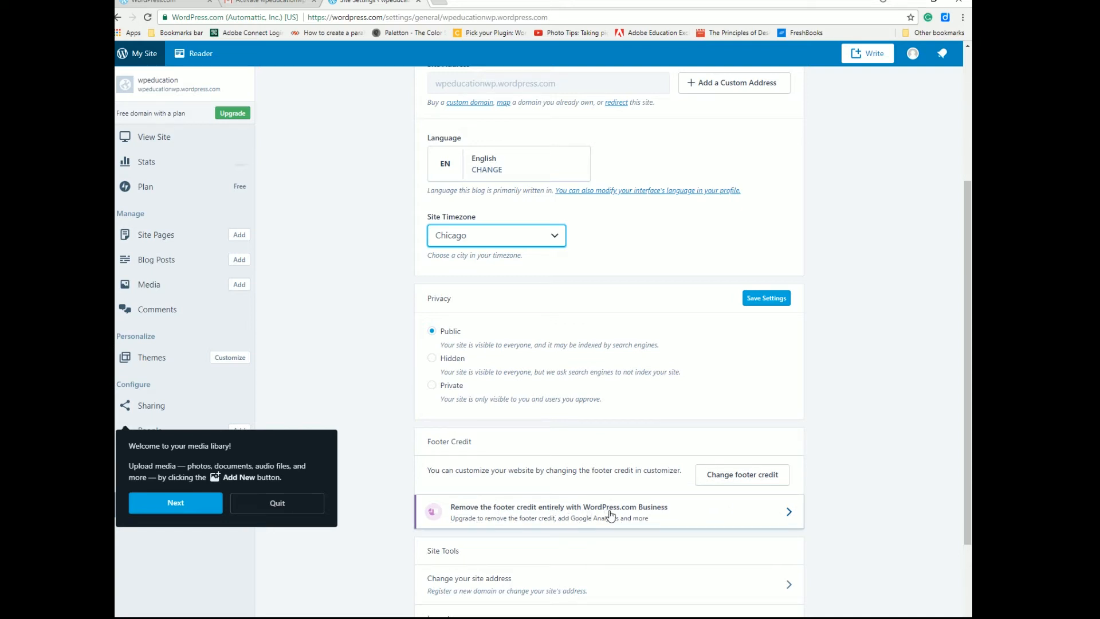
Quit the media library tour and preview the wpeducation site with View Site.
{"action": "scroll", "coordinate": [659, 516], "scroll_direction": "down", "scroll_amount": 2}
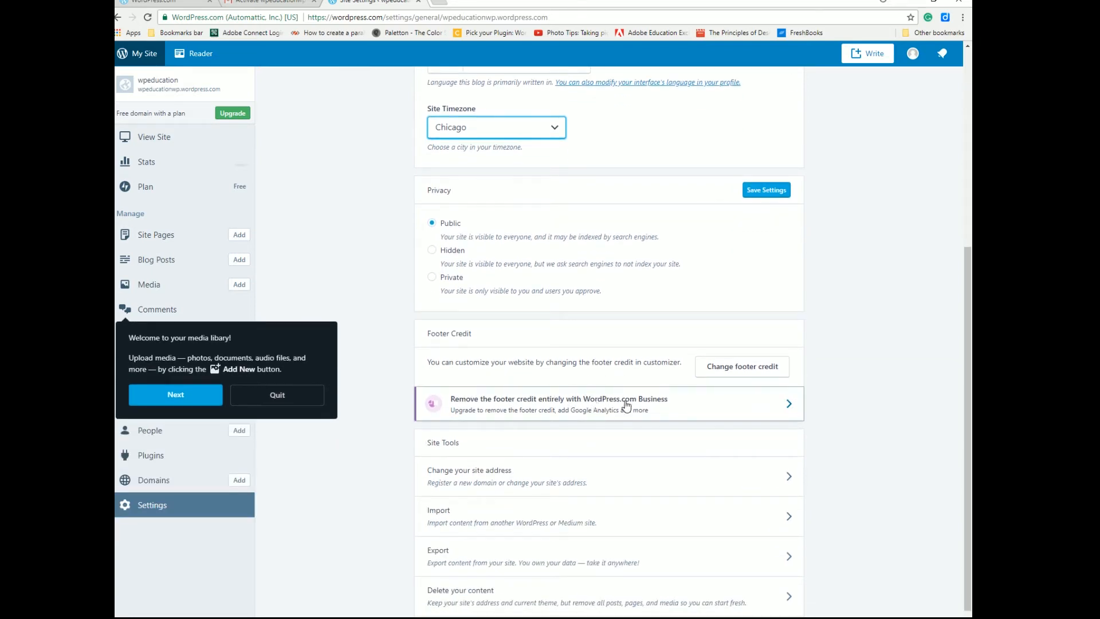
{"action": "scroll", "coordinate": [447, 475], "scroll_direction": "down", "scroll_amount": 1}
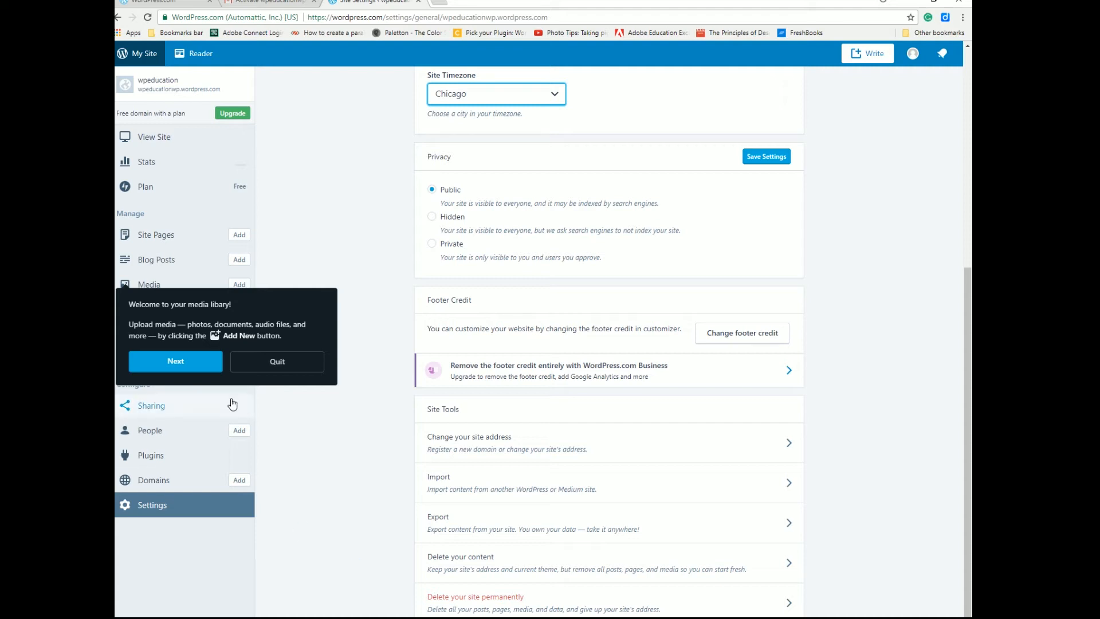
{"action": "left_click", "coordinate": [277, 362]}
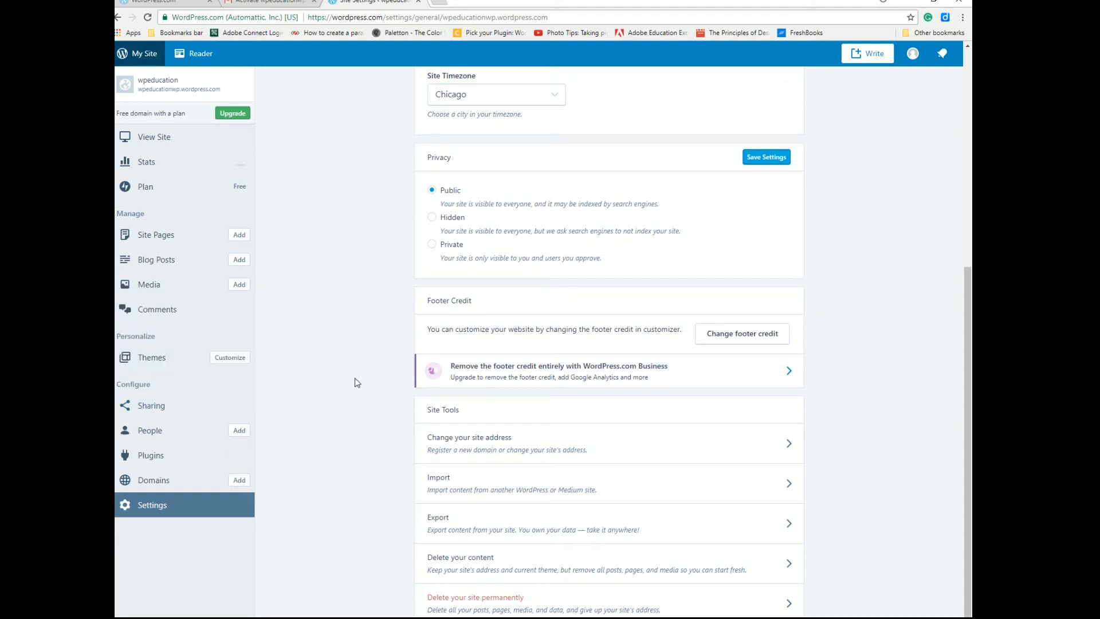
{"action": "scroll", "coordinate": [343, 359], "scroll_direction": "up", "scroll_amount": 6}
{"action": "left_click", "coordinate": [184, 140]}
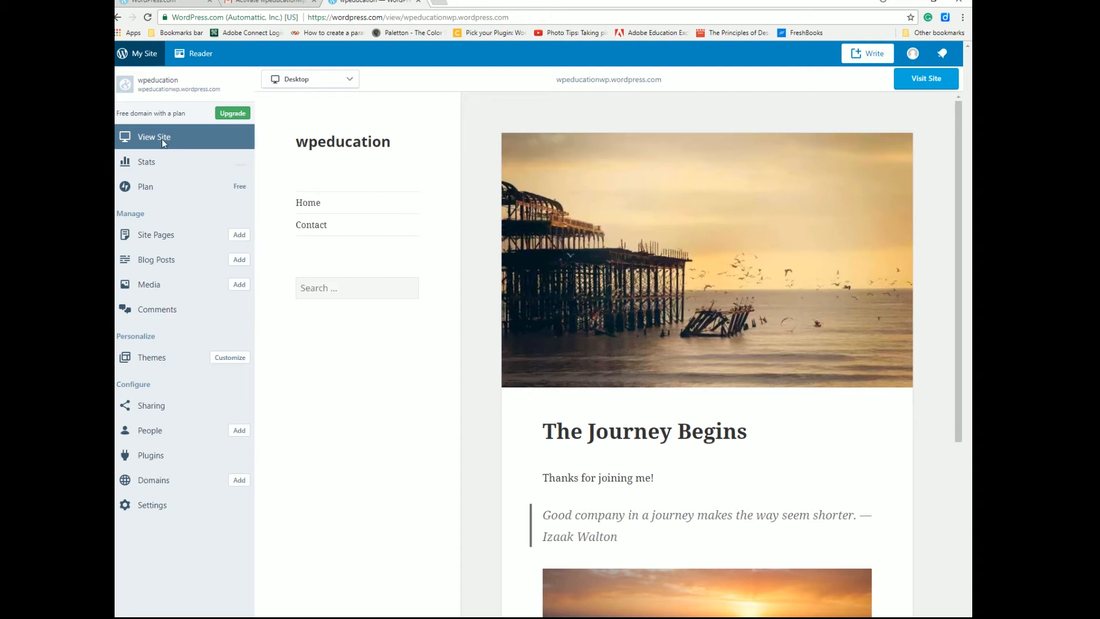
Open the live wpeducationwp.wordpress.com site, scroll 'The Journey Begins' post and select its URL.
{"action": "left_click", "coordinate": [928, 81]}
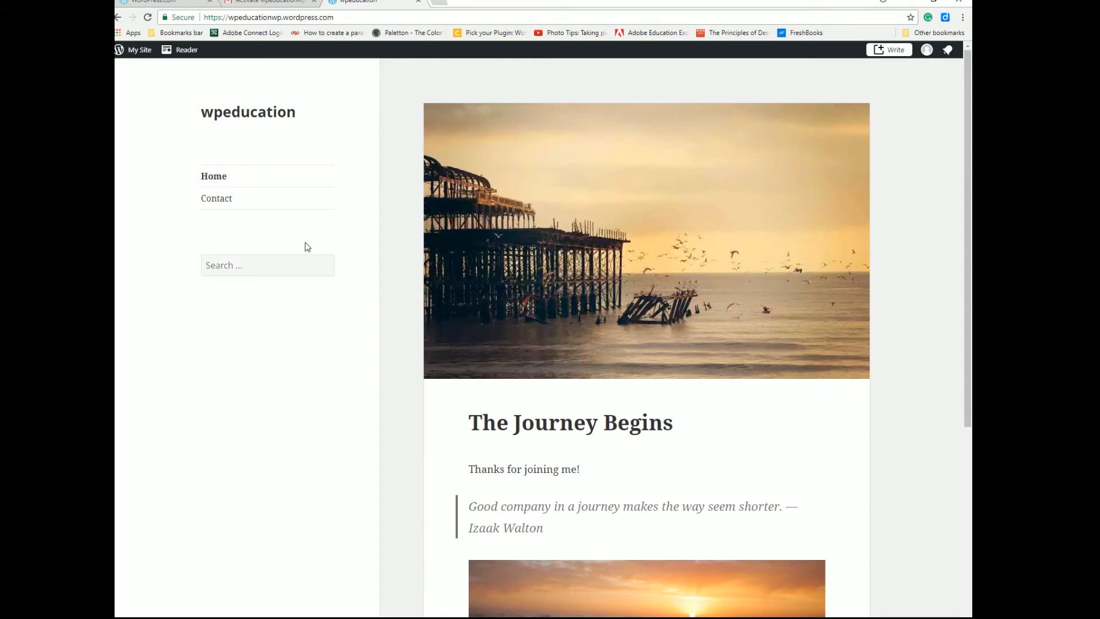
{"action": "scroll", "coordinate": [800, 358], "scroll_direction": "down", "scroll_amount": 1}
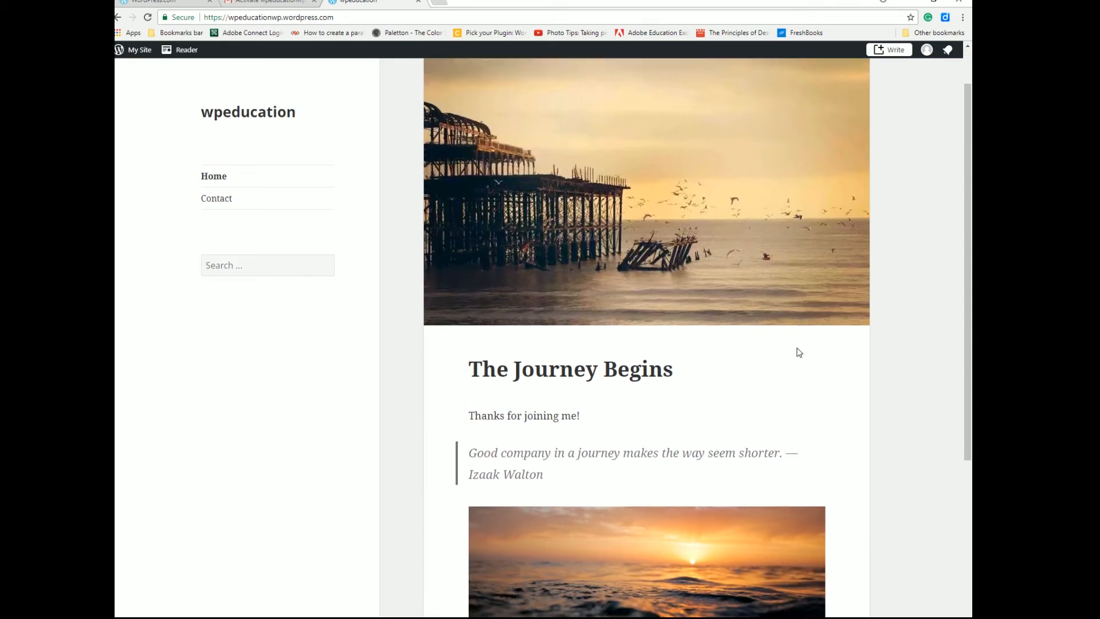
{"action": "scroll", "coordinate": [800, 358], "scroll_direction": "down", "scroll_amount": 4}
{"action": "left_click_drag", "start_coordinate": [205, 15], "coordinate": [365, 21]}
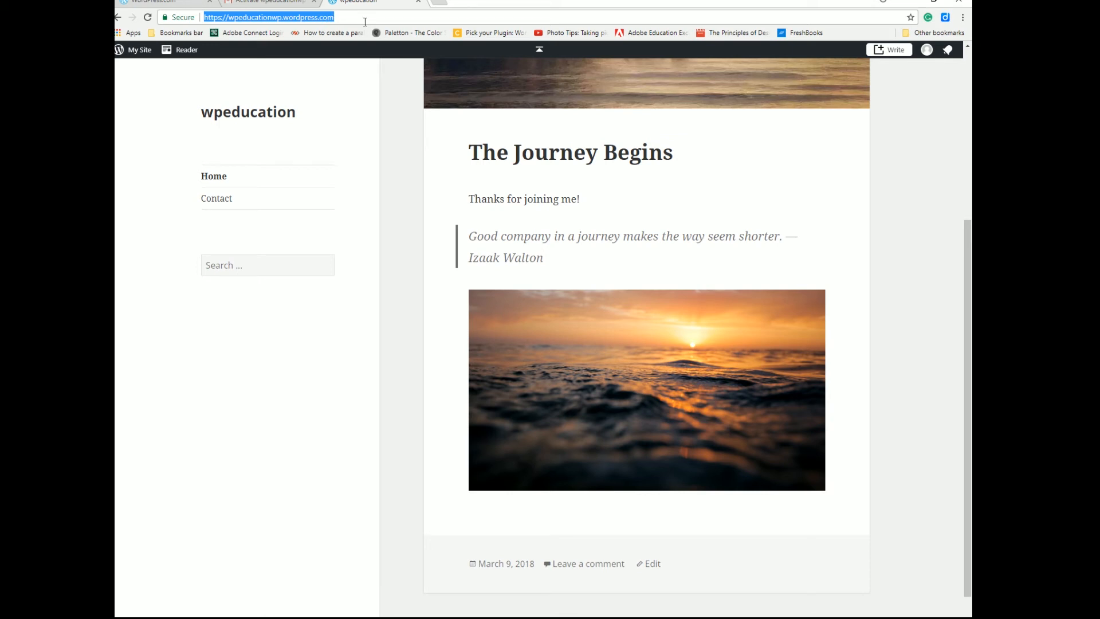